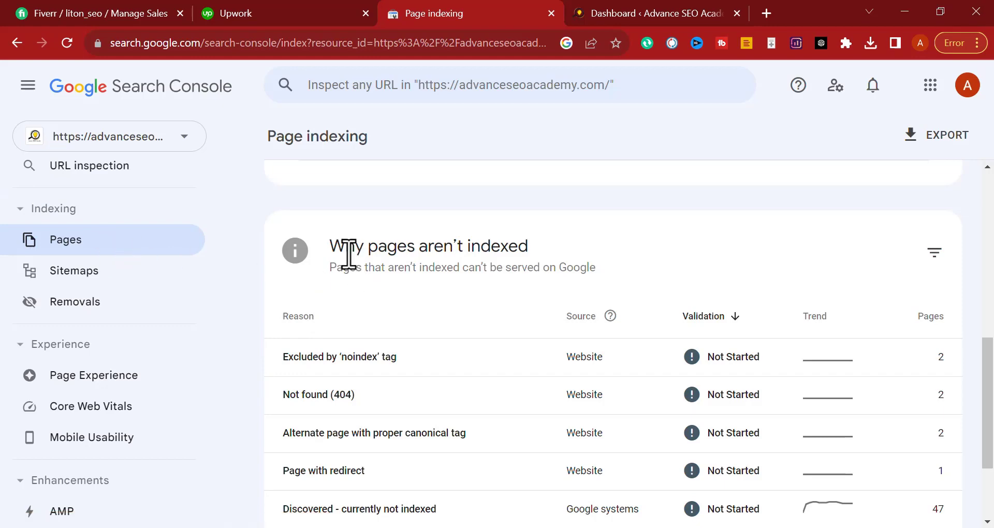
Step: Review the indexed and not-indexed pages and the list of reasons why pages aren't indexed in the Page indexing report
scroll(349, 253, "up", 10)
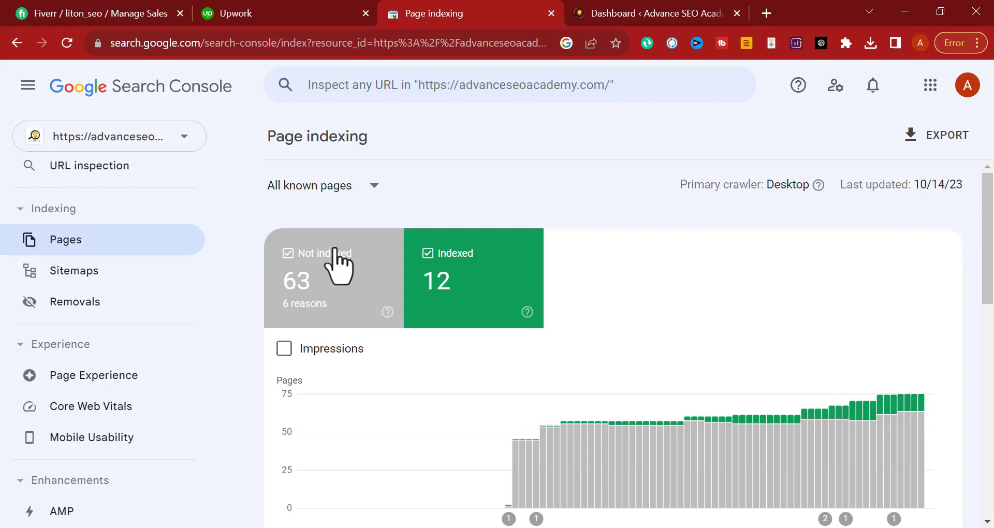
scroll(335, 258, "down", 7)
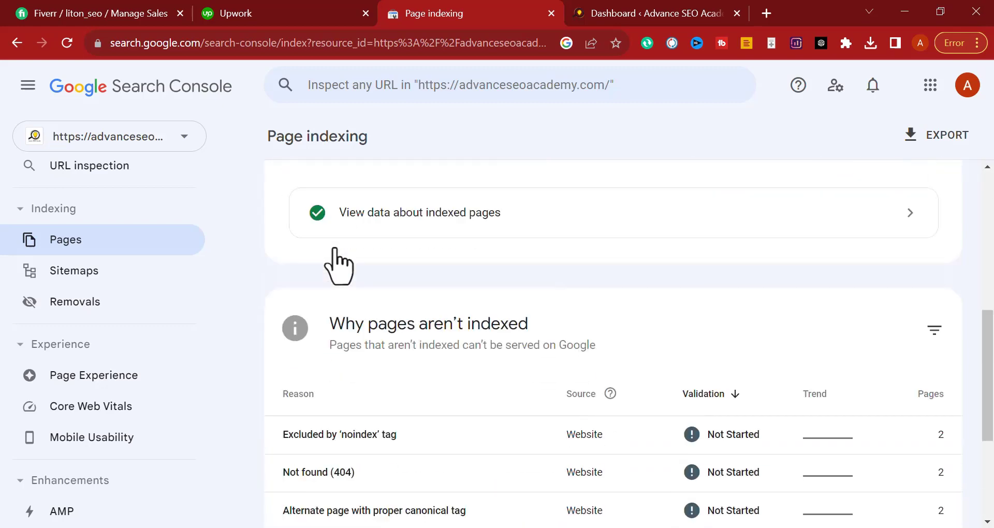
scroll(336, 259, "down", 3)
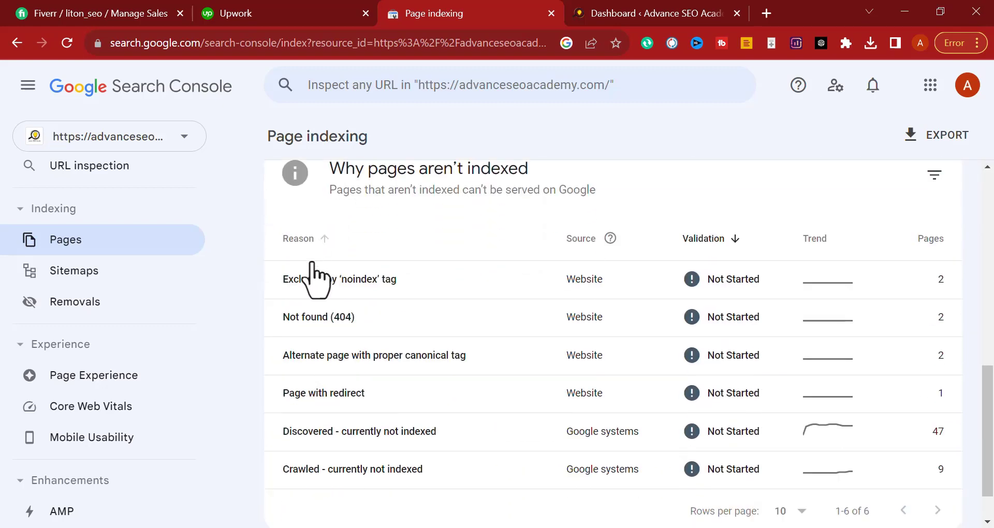
left_click_drag(265, 300, 410, 297)
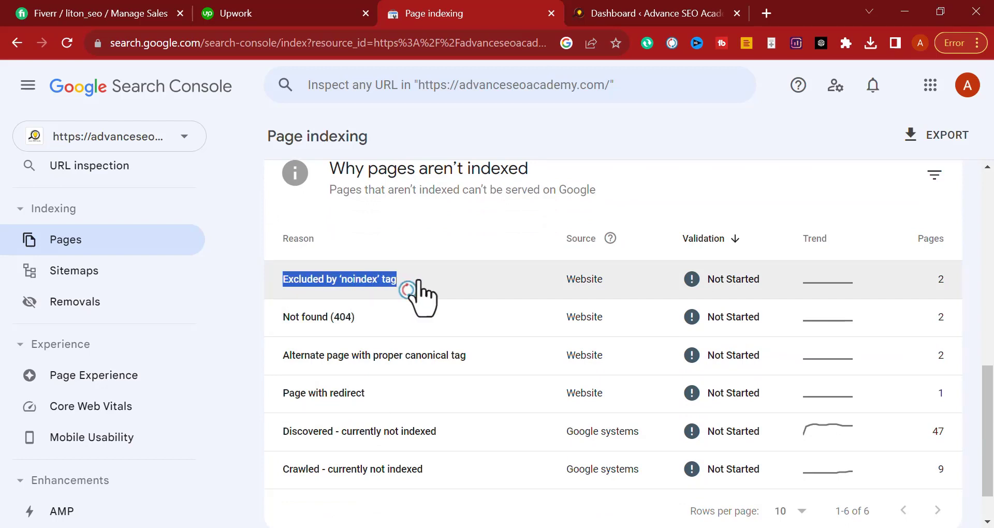
left_click(255, 333)
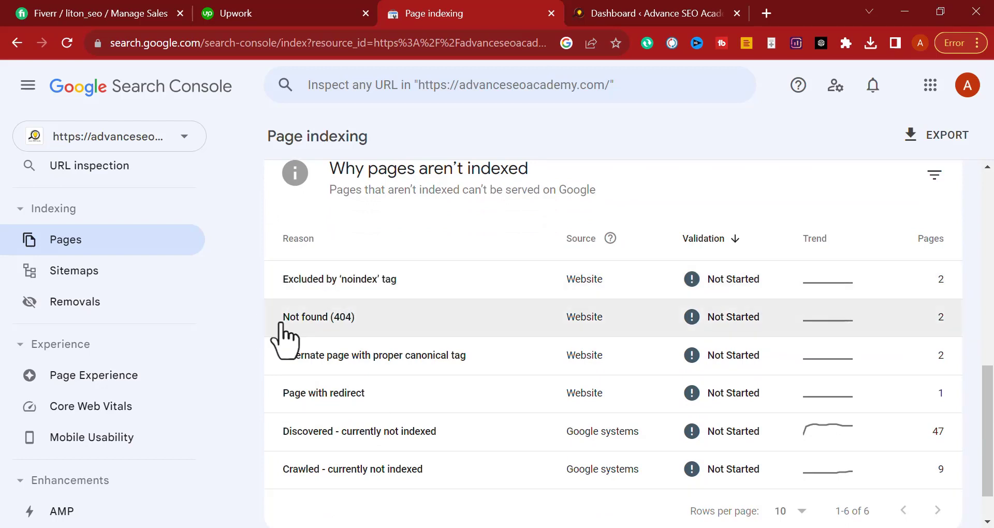
scroll(285, 336, "up", 1)
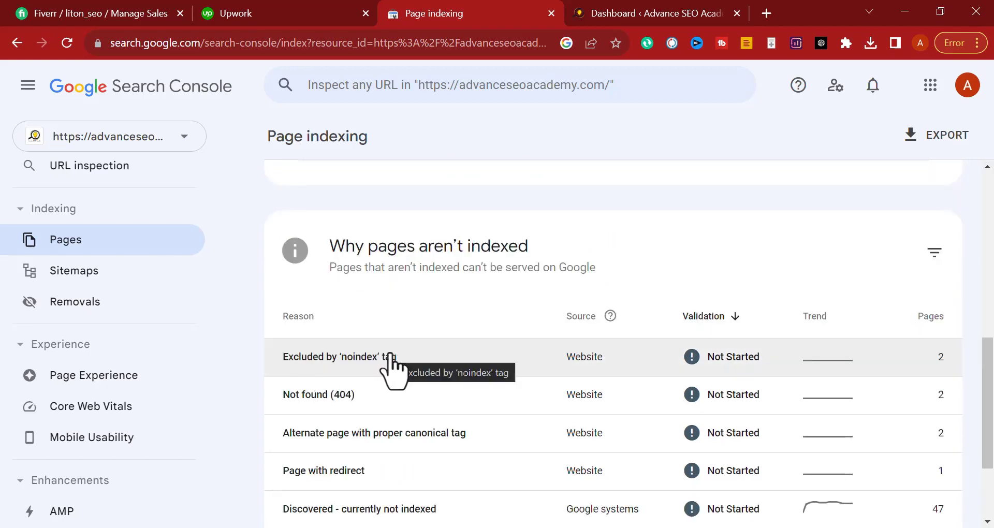
Step: Open the Excluded by 'noindex' tag reason and examine its affected pages down to the example URLs
left_click(354, 357)
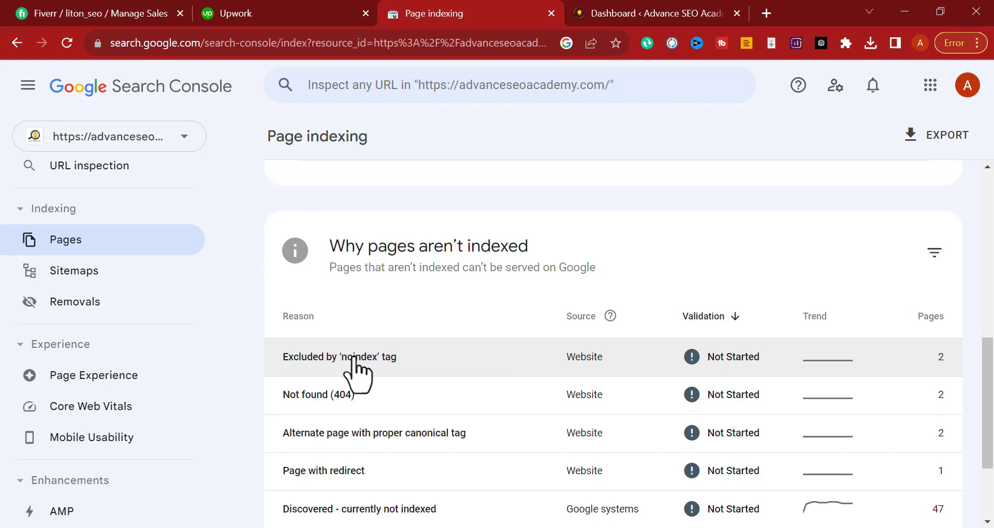
scroll(357, 368, "down", 3)
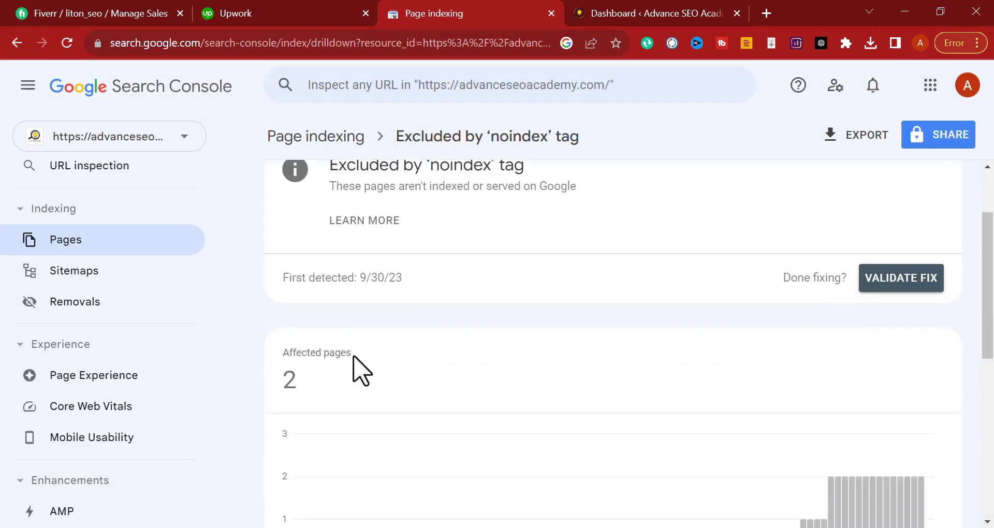
scroll(360, 370, "down", 3)
scroll(360, 370, "up", 2)
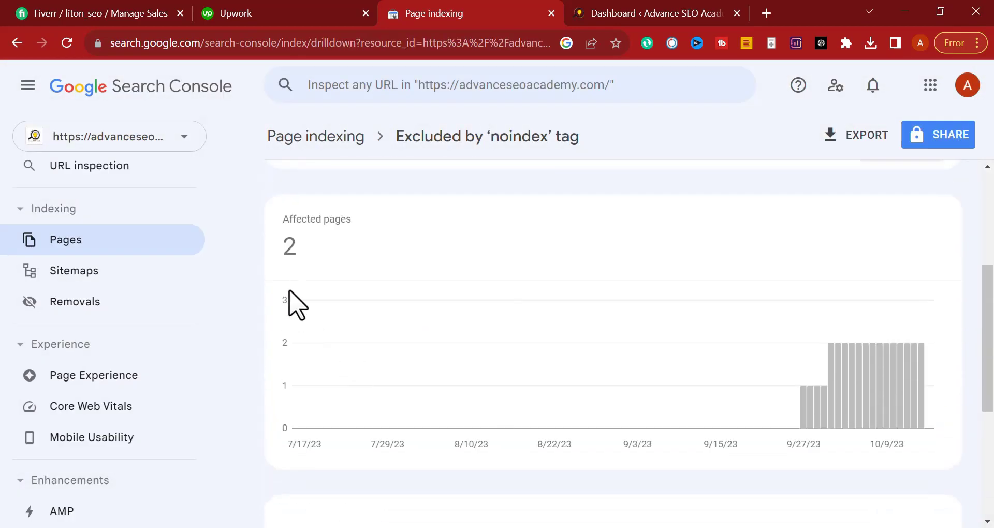
scroll(288, 267, "up", 5)
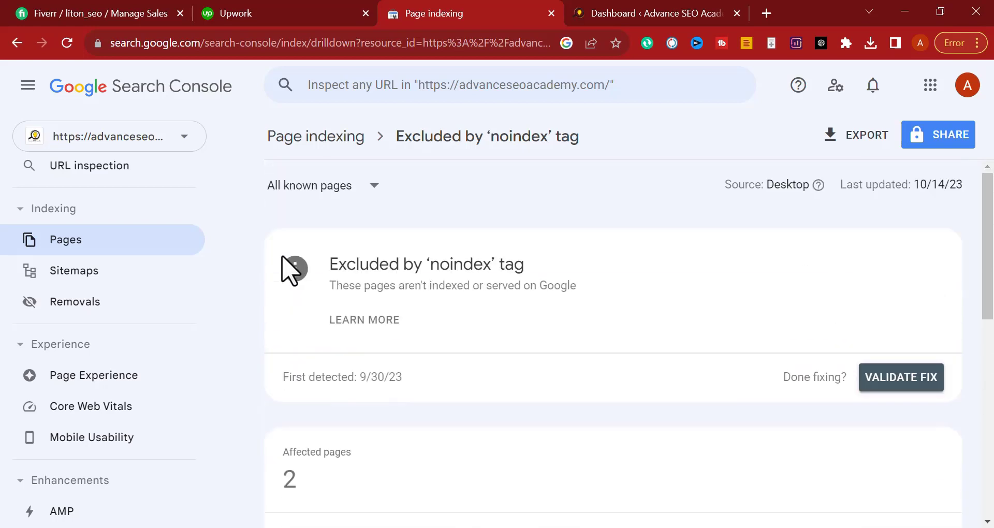
scroll(285, 259, "down", 10)
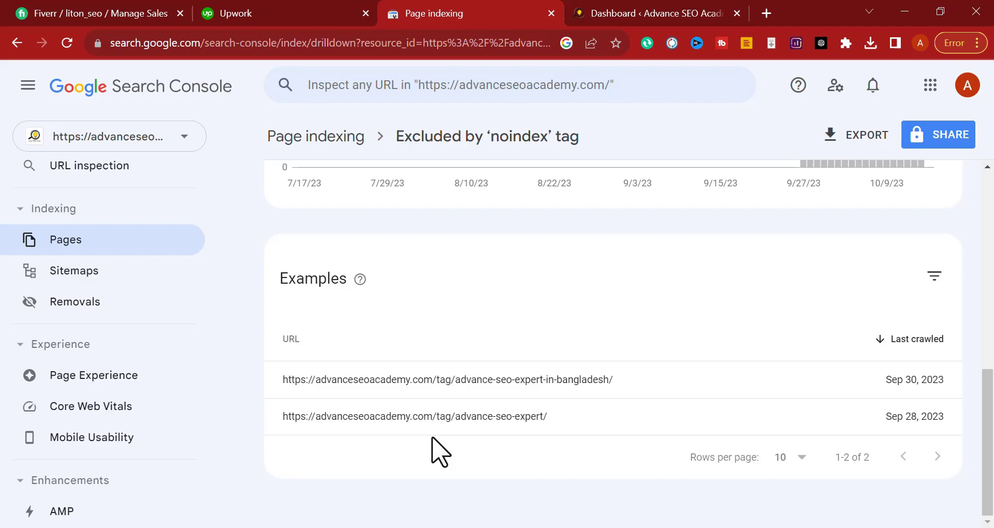
Step: Switch to the WordPress dashboard of the Advance SEO Academy site and look through its admin menu
key("ctrl+Tab")
scroll(57, 173, "down", 5)
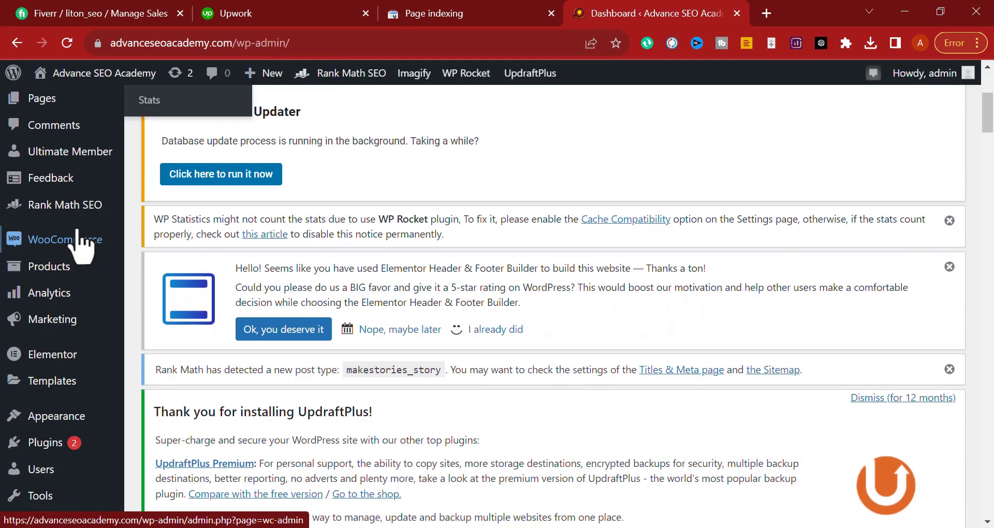
mouse_move(23, 217)
scroll(365, 226, "down", 4)
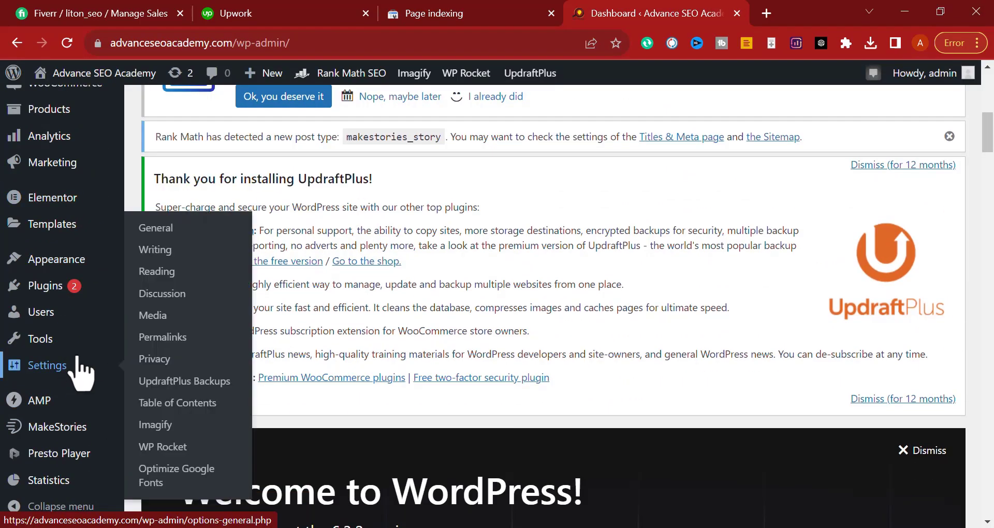
scroll(240, 328, "down", 1)
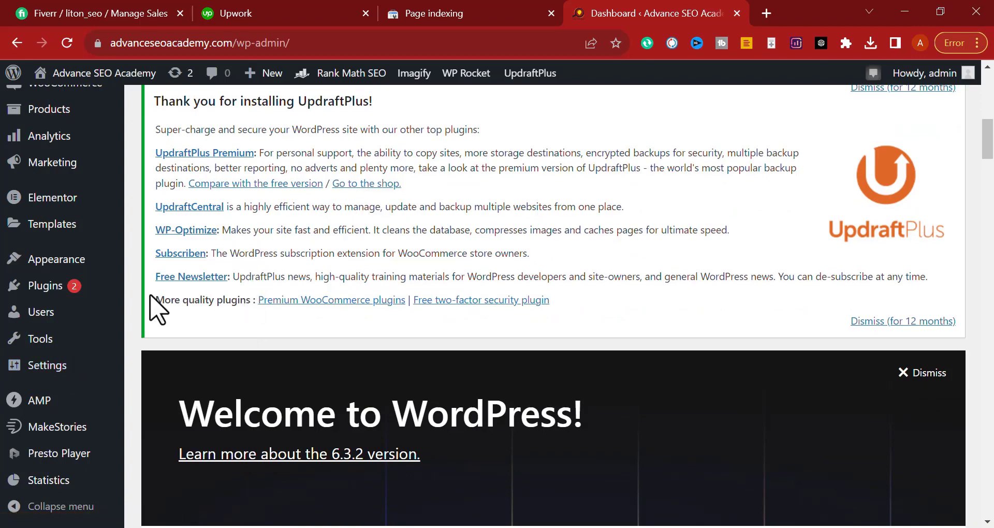
scroll(166, 295, "up", 10)
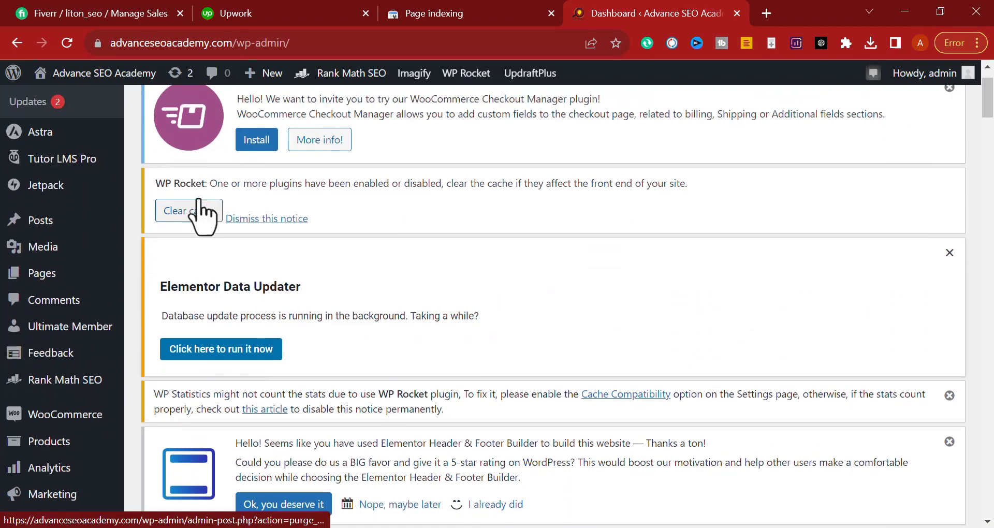
scroll(202, 213, "up", 2)
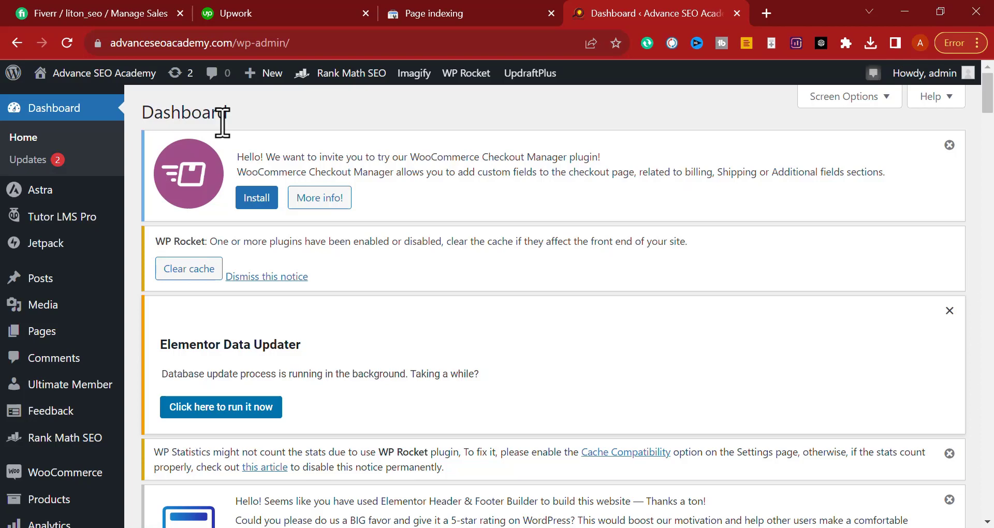
left_click(471, 13)
left_click(612, 13)
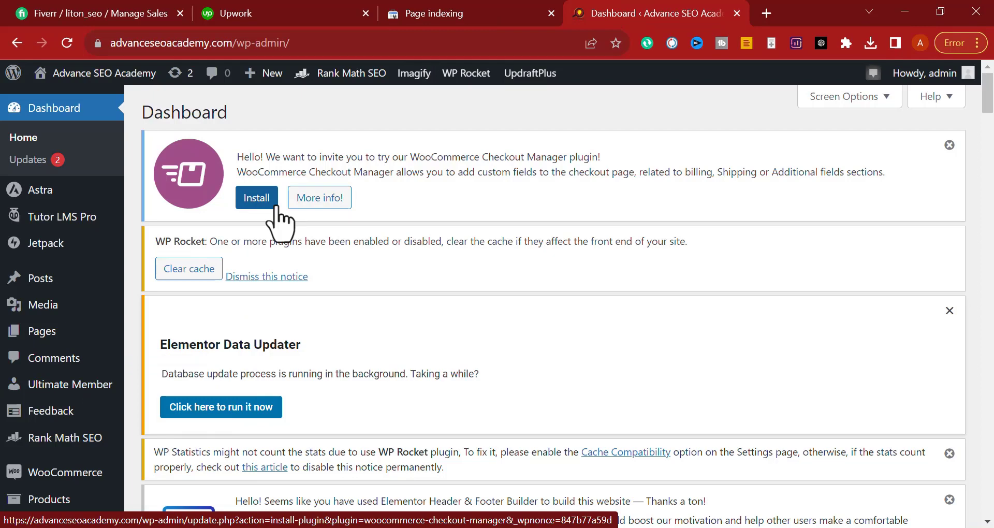
Step: Open the WordPress Reading settings and go to the search engine visibility option
scroll(194, 257, "down", 5)
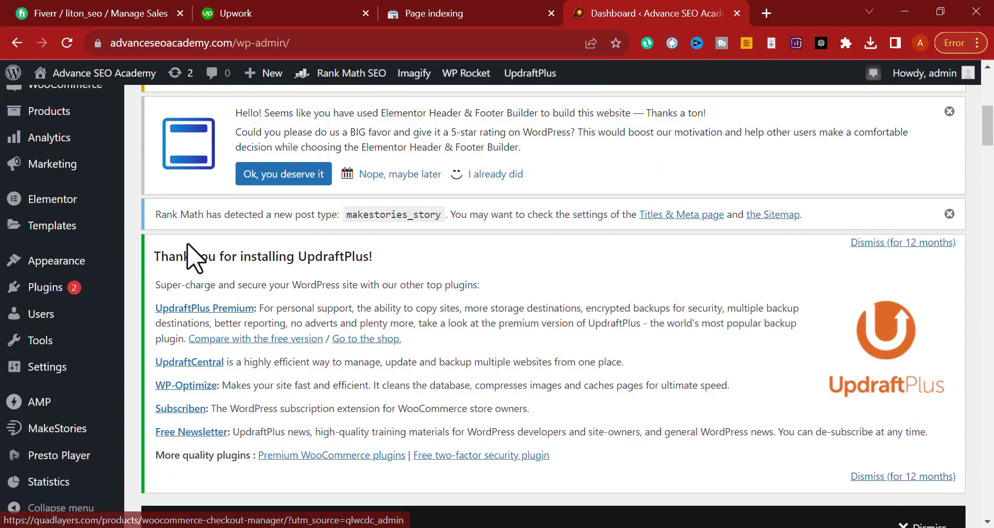
mouse_move(36, 368)
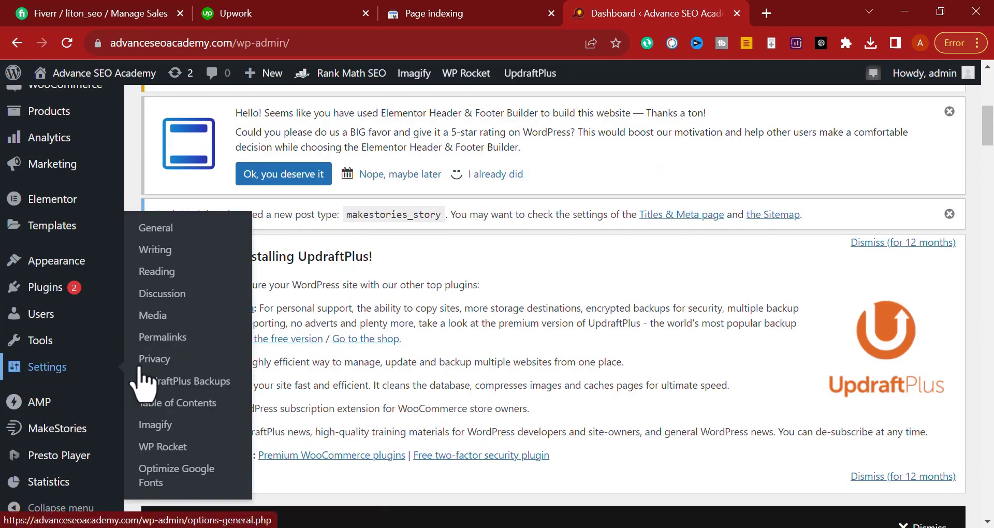
left_click(162, 273)
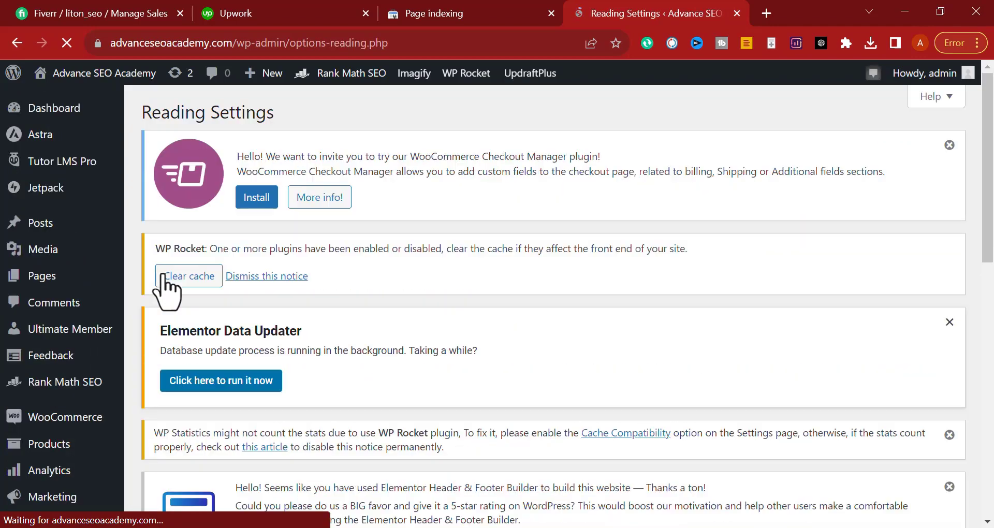
scroll(165, 287, "down", 15)
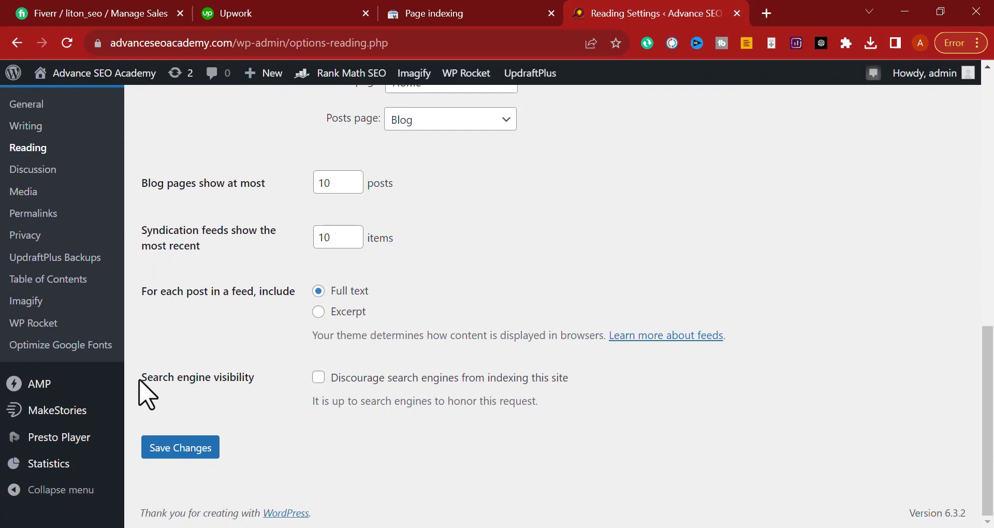
Step: Check the search engine visibility setting "Discourage search engines from indexing this site" in the Reading settings
left_click_drag(139, 380, 244, 381)
left_click(414, 432)
left_click(318, 378)
scroll(289, 399, "up", 1)
scroll(288, 399, "up", 7)
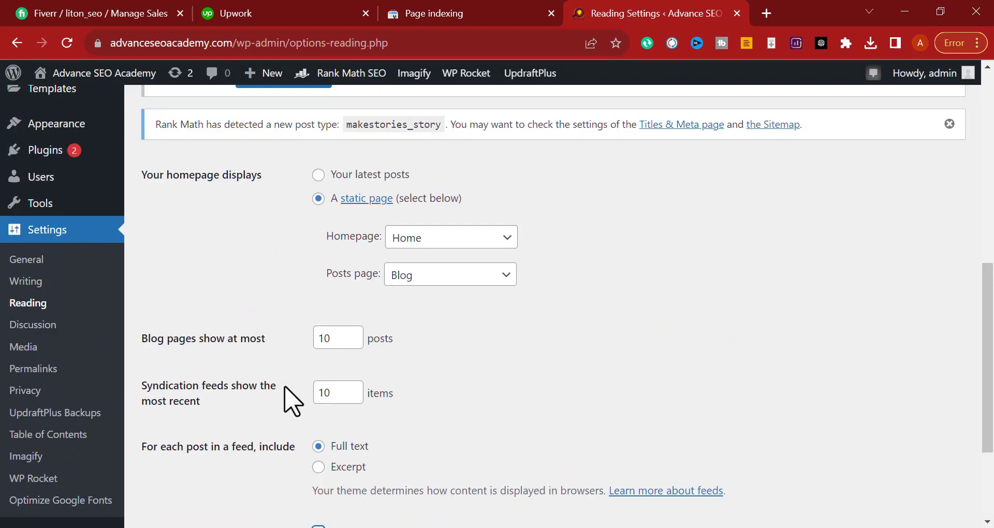
mouse_move(124, 244)
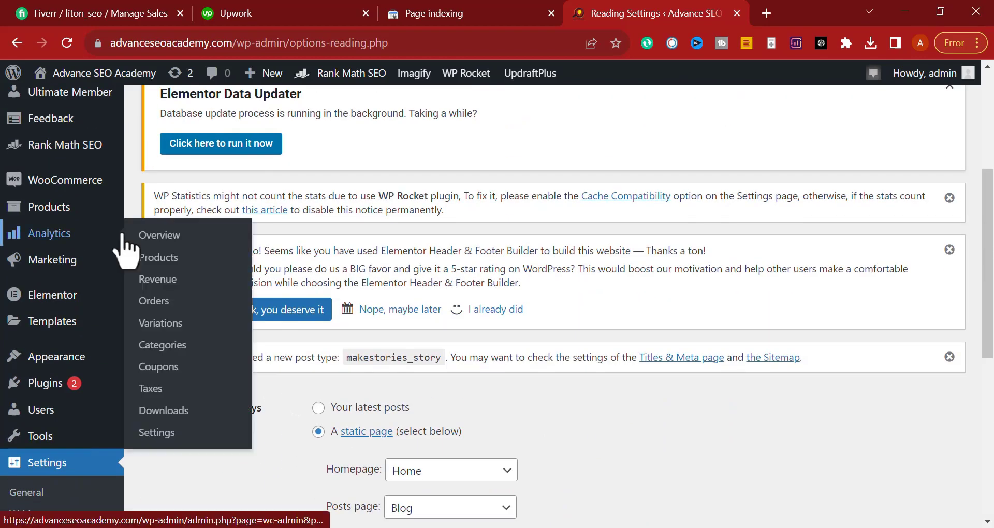
scroll(311, 363, "down", 8)
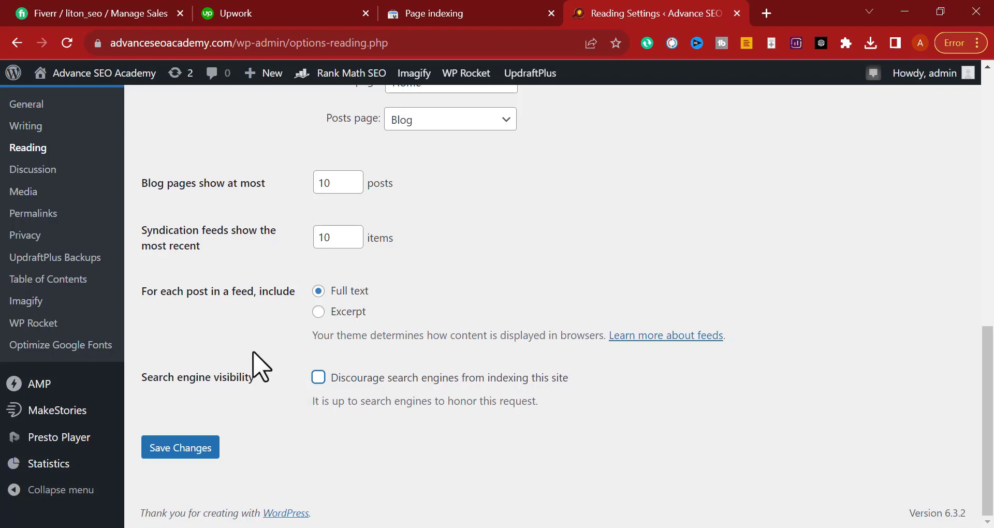
Step: Switch back to Search Console and open the example URL /tag/advance-seo-expert-in-bangladesh/ in a new tab
scroll(260, 366, "up", 8)
scroll(261, 366, "up", 3)
mouse_move(61, 303)
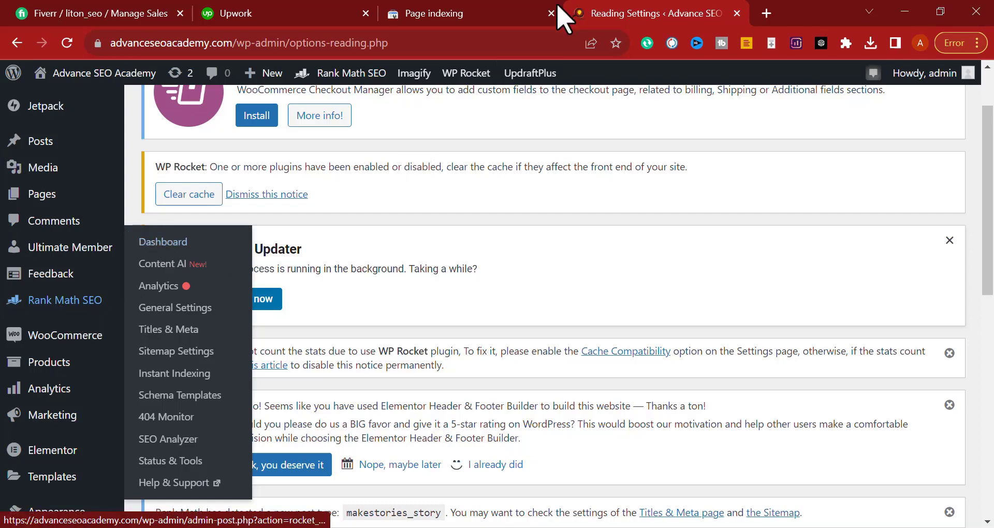
left_click(519, 19)
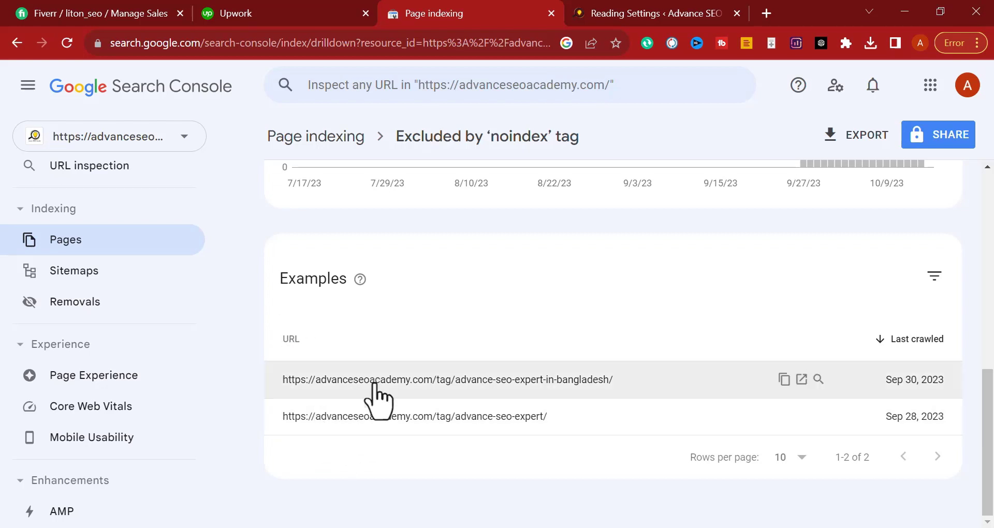
left_click(801, 379)
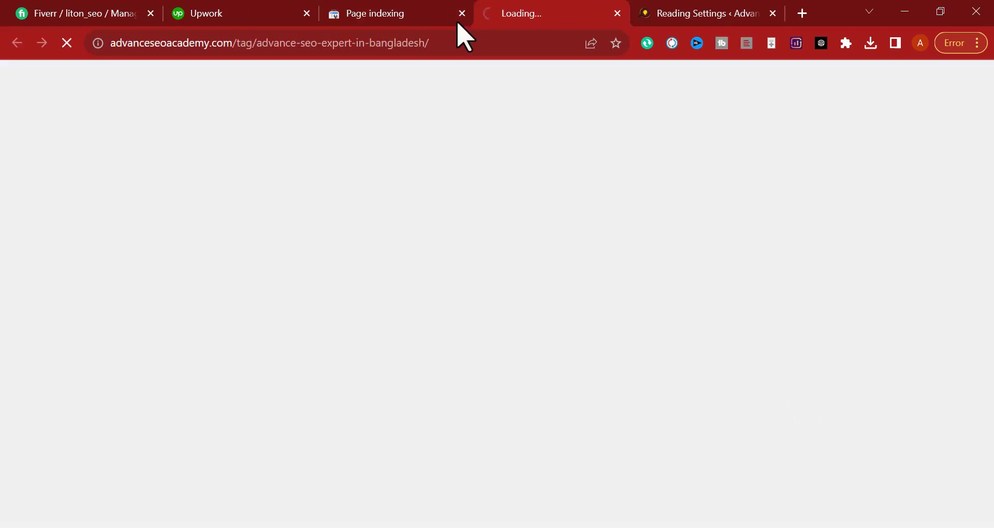
left_click(422, 12)
left_click(569, 15)
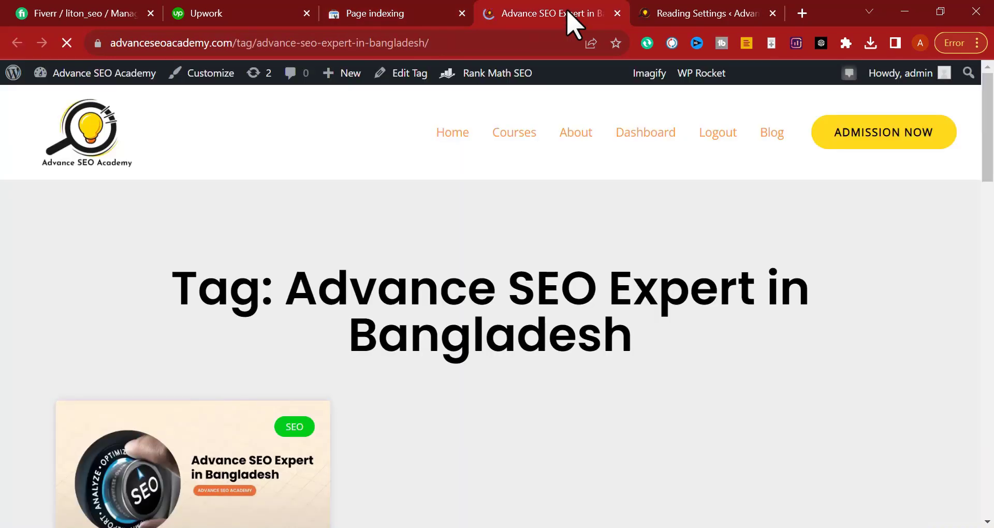
Step: Examine the tag title and the post listed on the Advance SEO Expert in Bangladesh tag page
scroll(288, 299, "down", 4)
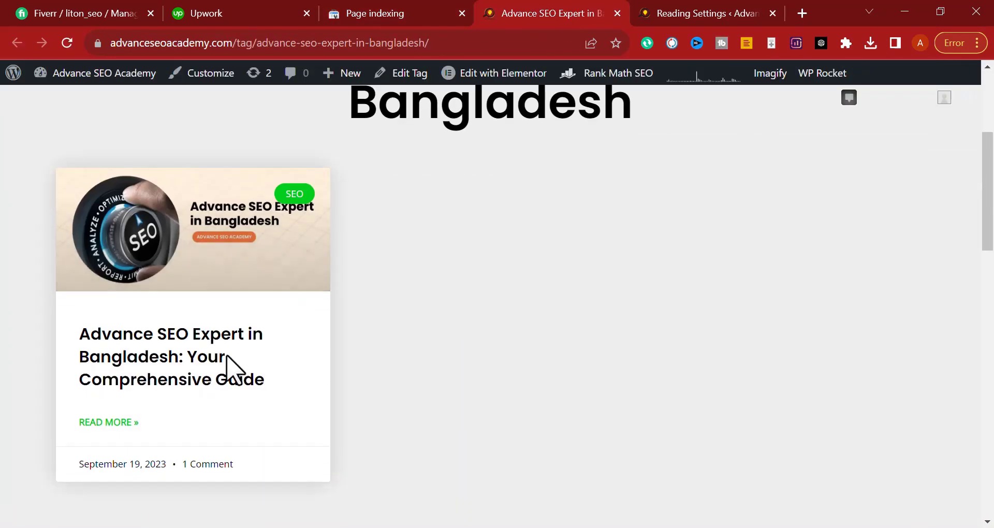
scroll(281, 364, "up", 4)
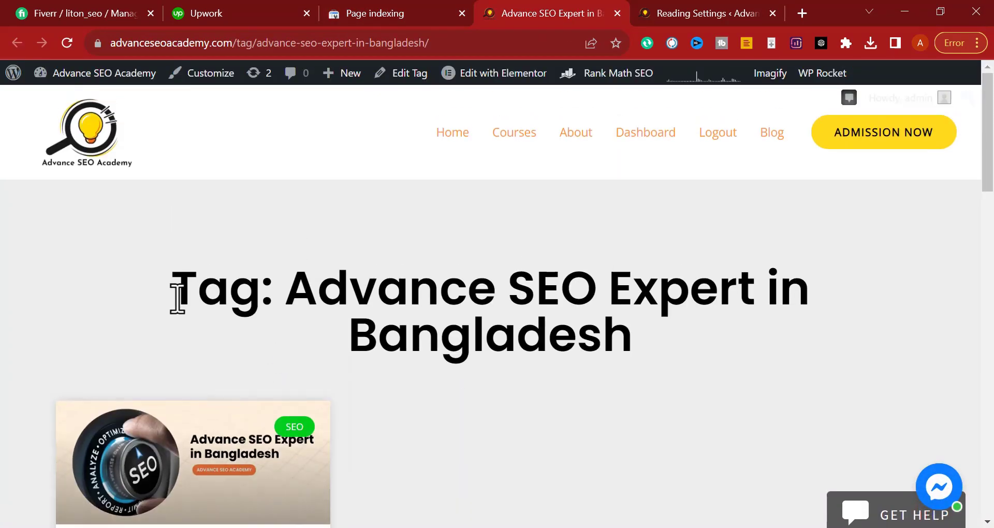
left_click_drag(291, 290, 535, 321)
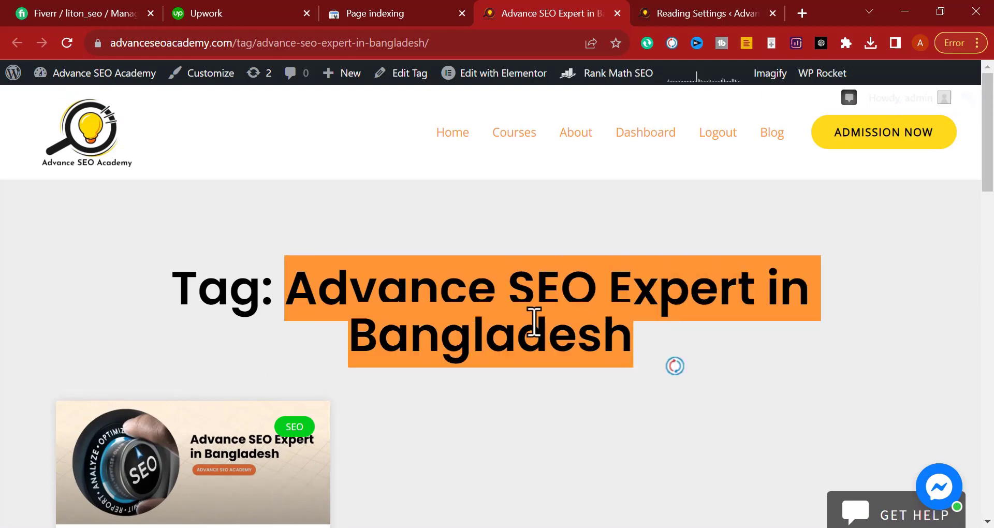
left_click(532, 333)
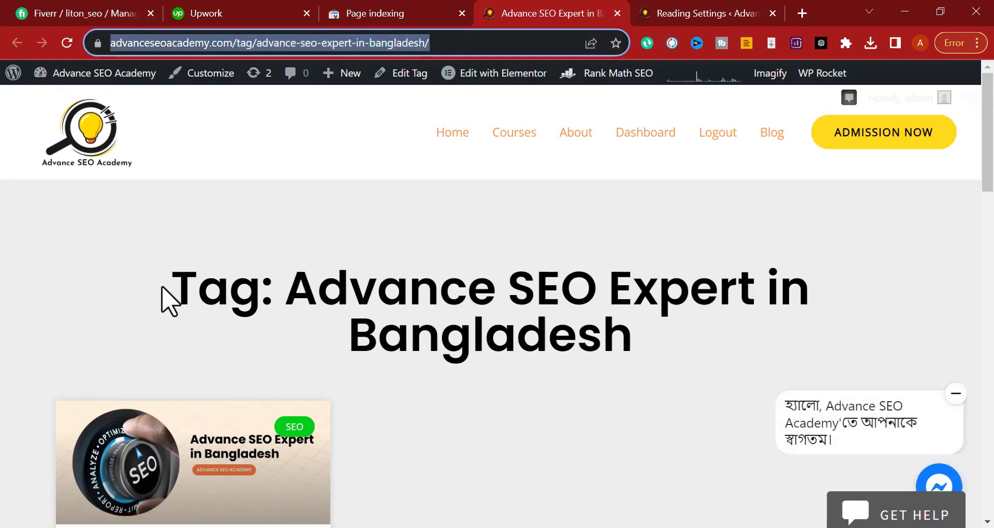
left_click_drag(166, 295, 693, 344)
left_click(517, 318)
scroll(518, 317, "down", 8)
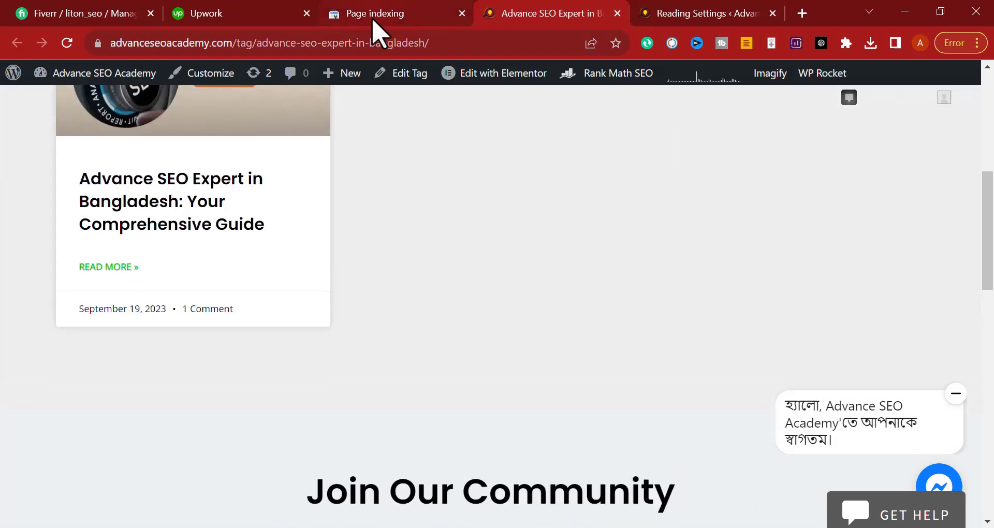
Step: Return to Search Console and open the example URL /tag/advance-seo-expert/ in a new tab
left_click(372, 21)
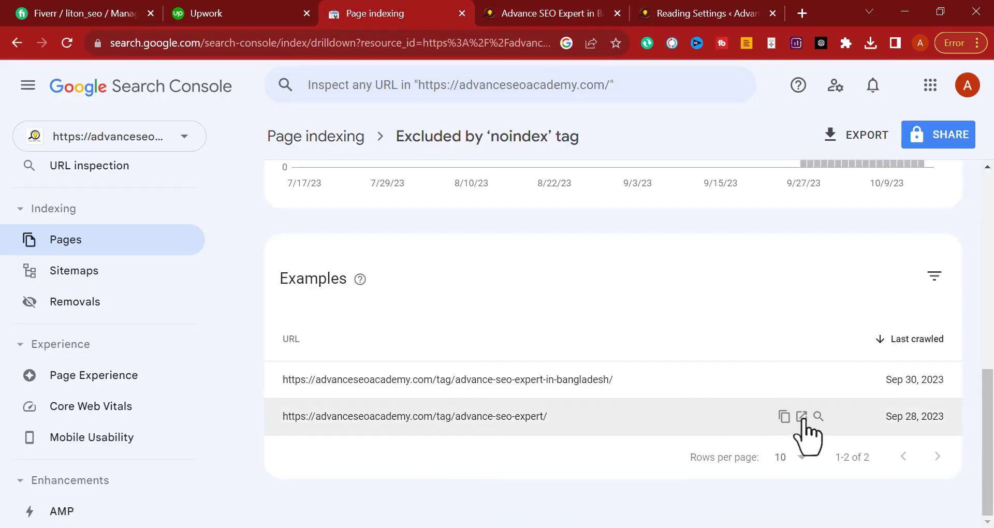
left_click(803, 418)
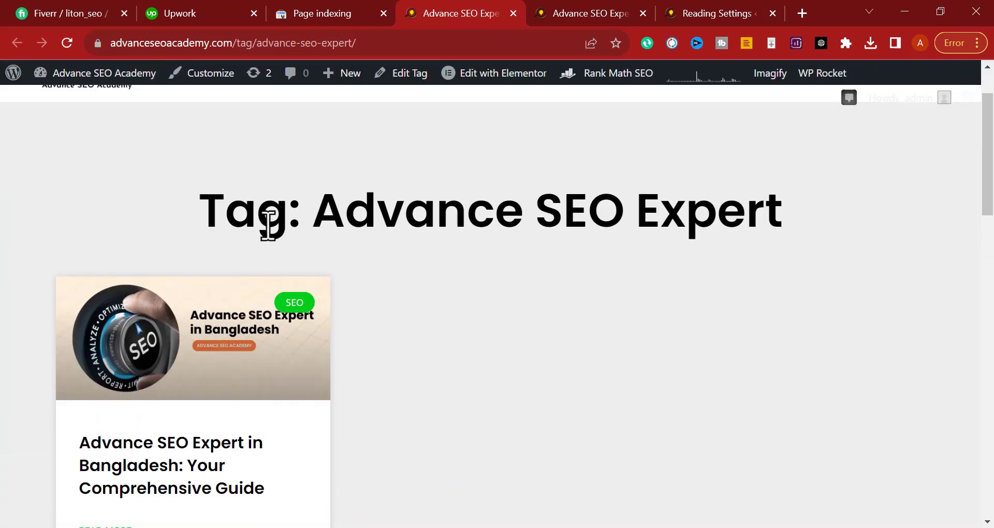
Step: Examine the Advance SEO Expert tag page and compare its title with the noindex example URLs in Search Console
left_click_drag(323, 214, 826, 226)
left_click(599, 250)
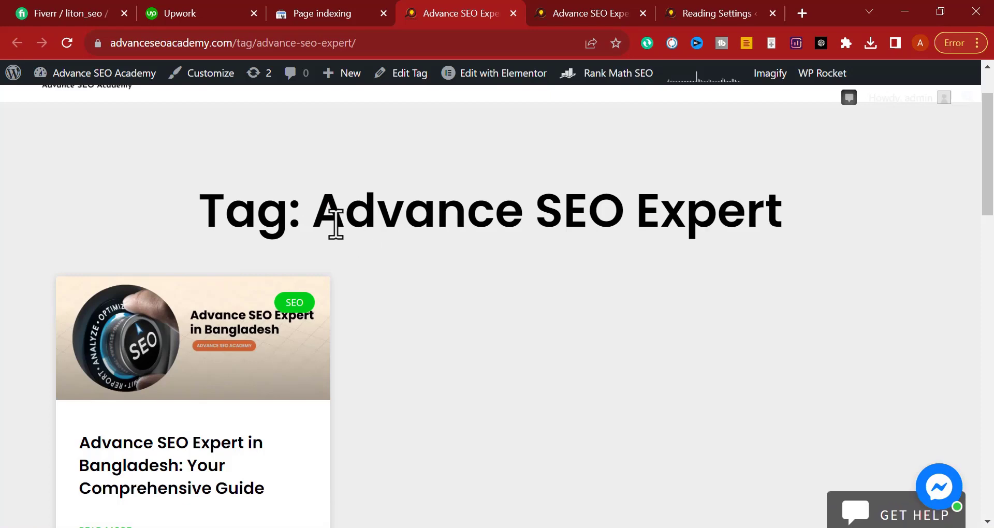
scroll(335, 224, "down", 4)
scroll(427, 262, "up", 6)
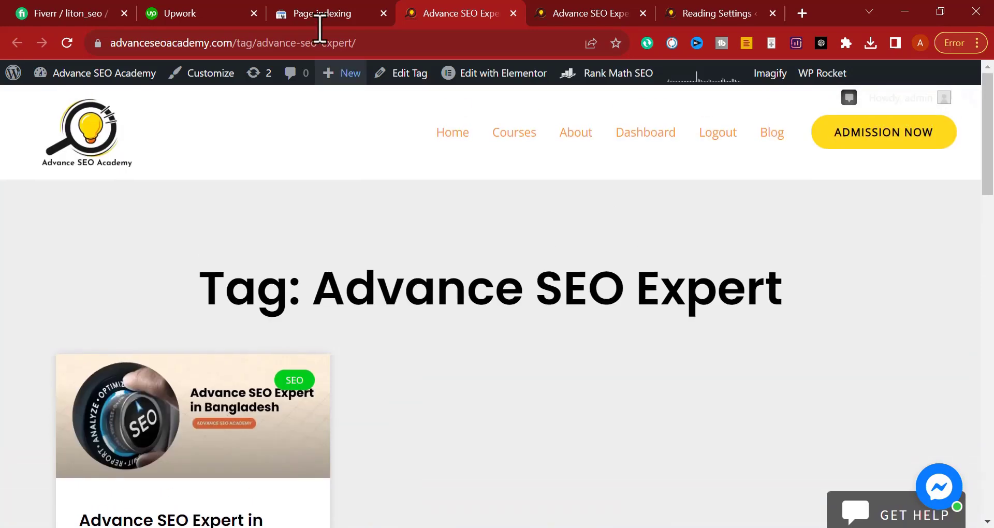
left_click(323, 14)
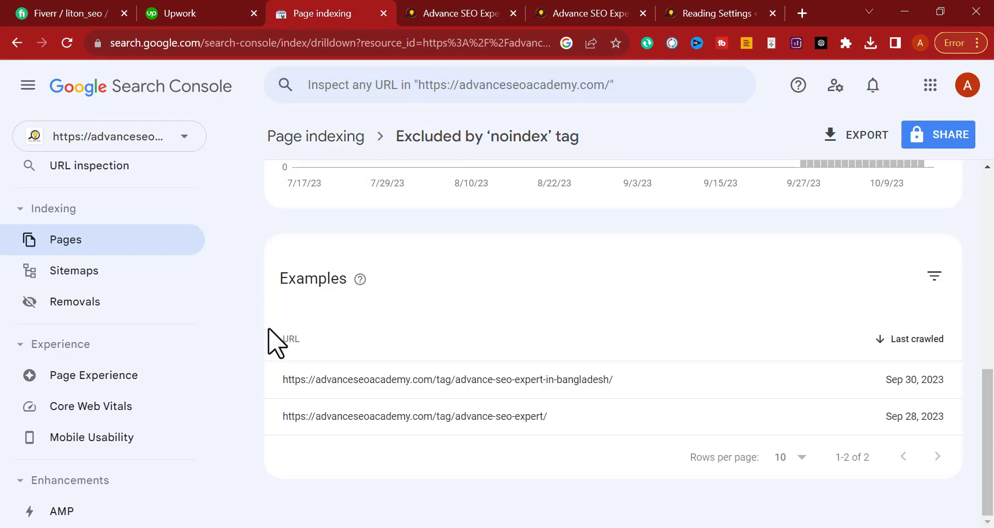
left_click(482, 14)
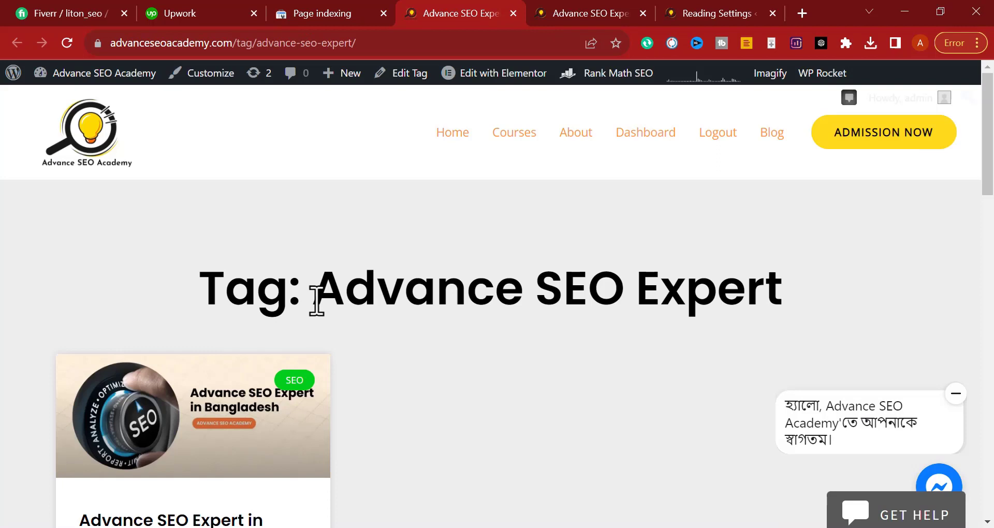
left_click_drag(325, 298, 788, 289)
left_click(506, 329)
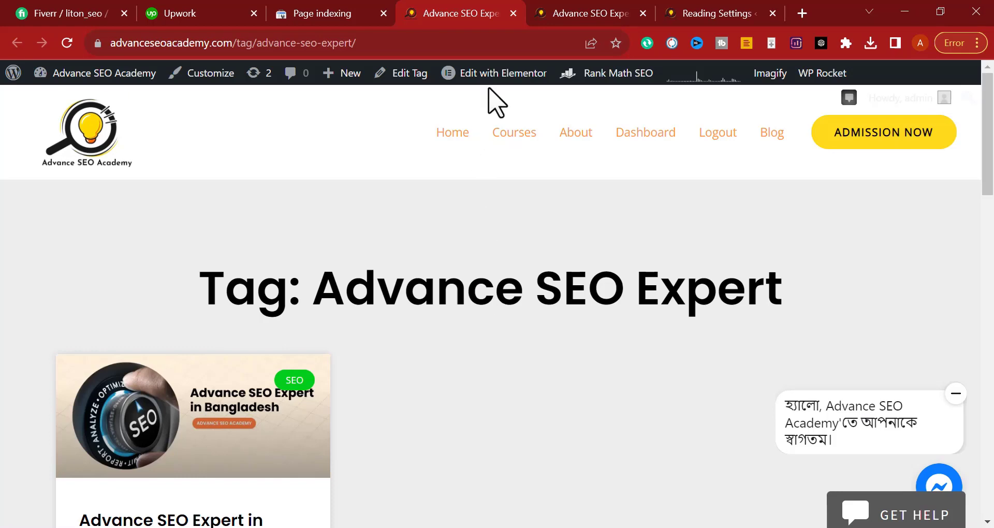
Step: Open the site's WordPress dashboard from the Advance SEO Expert tag page
scroll(451, 189, "down", 1)
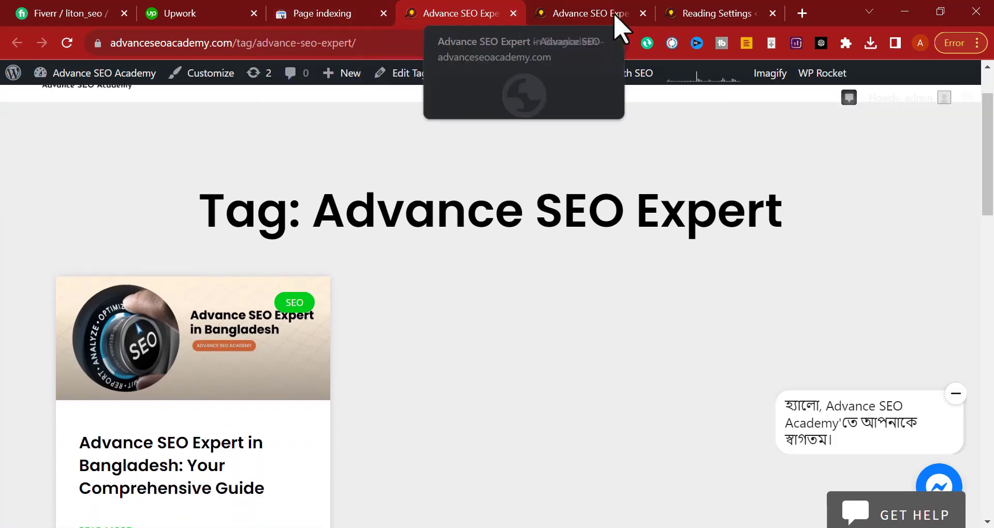
mouse_move(78, 73)
left_click(47, 101)
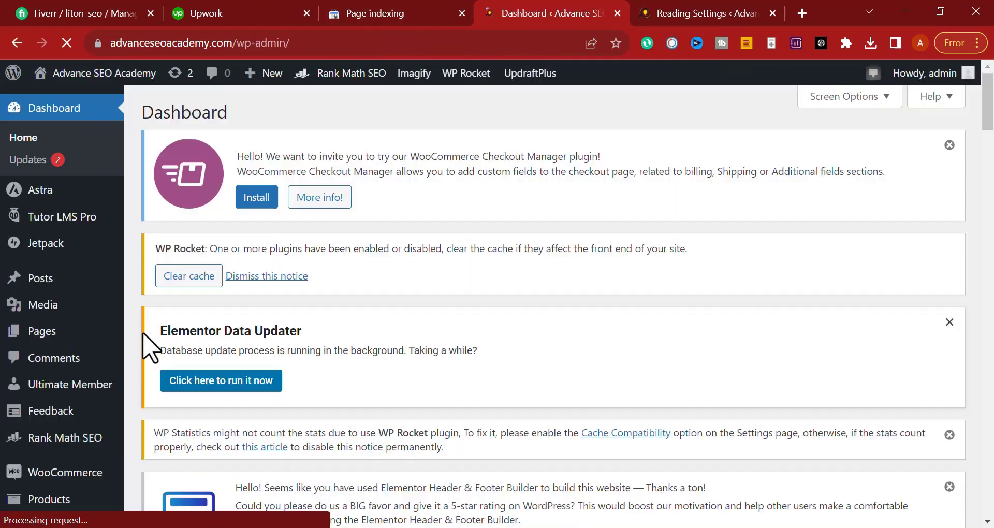
Step: Switch to Search Console, inspect the example URL /tag/advance-seo-expert-in-bangladesh/ and run a live test on it
left_click(383, 15)
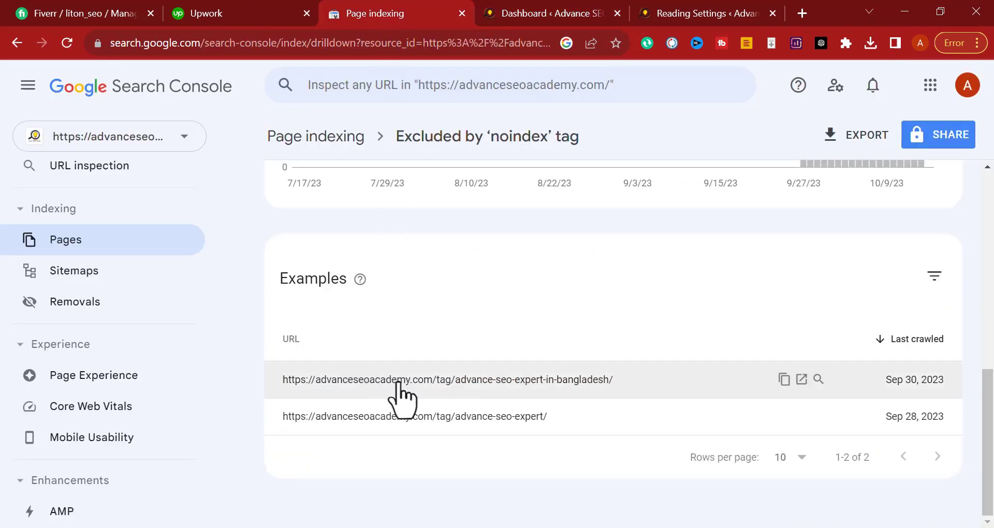
left_click(818, 379)
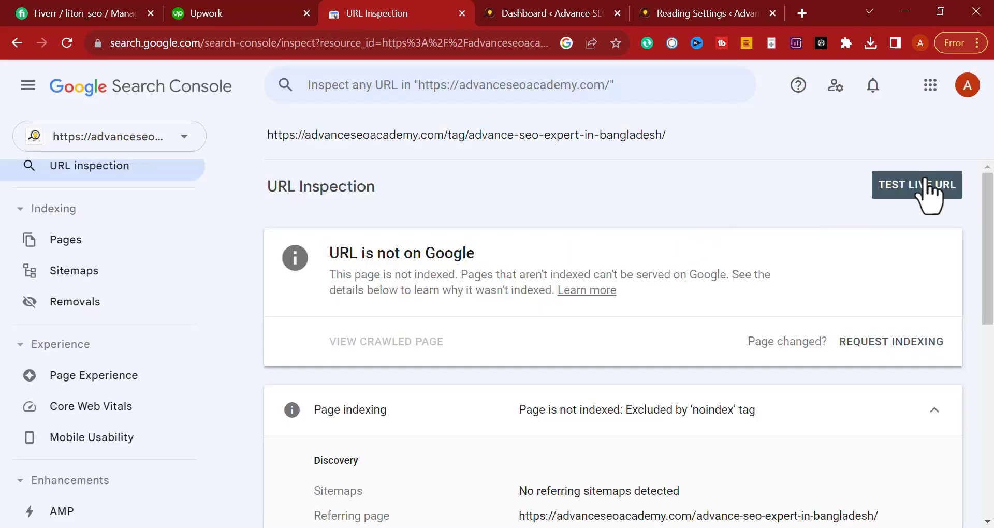
left_click(910, 189)
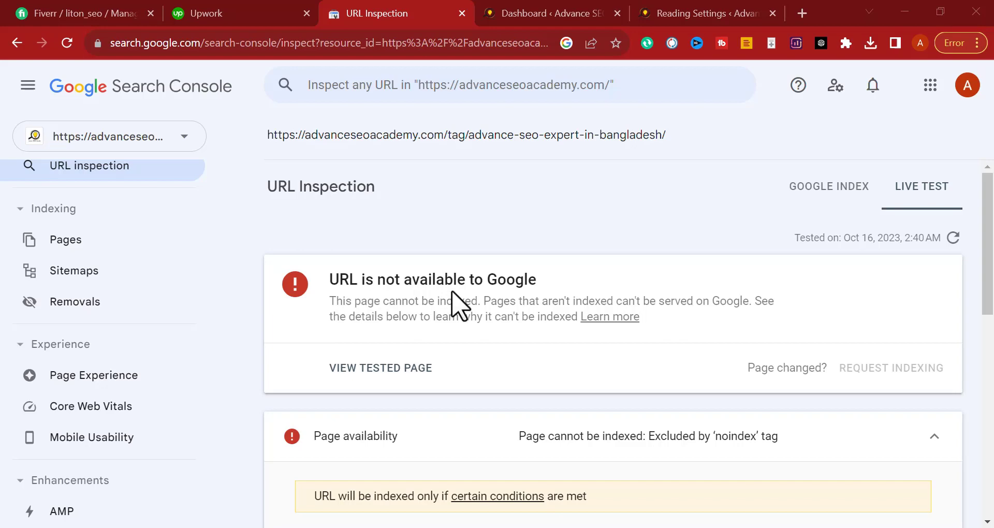
Step: Examine the crawl and indexing details of the live test, especially the "Indexing allowed?" entry
scroll(460, 305, "down", 3)
scroll(460, 306, "down", 3)
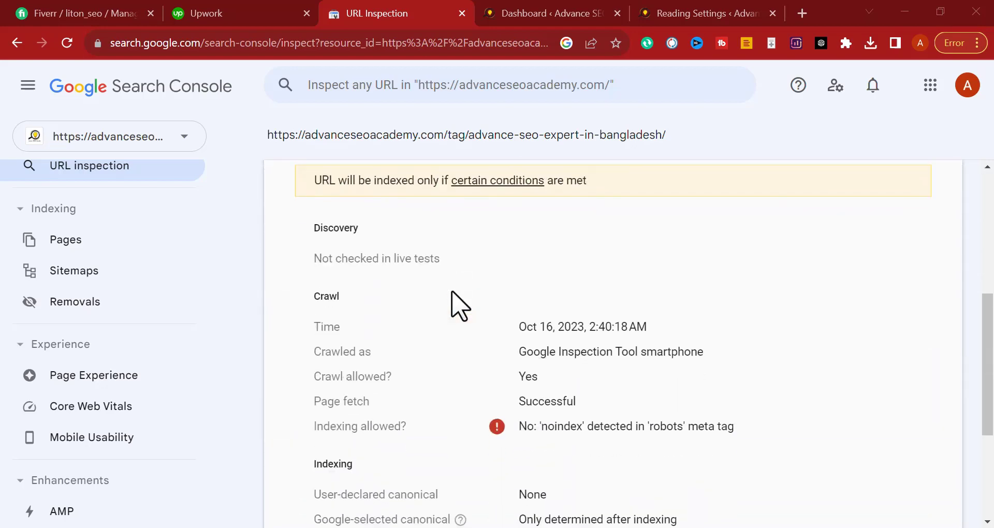
scroll(455, 303, "down", 2)
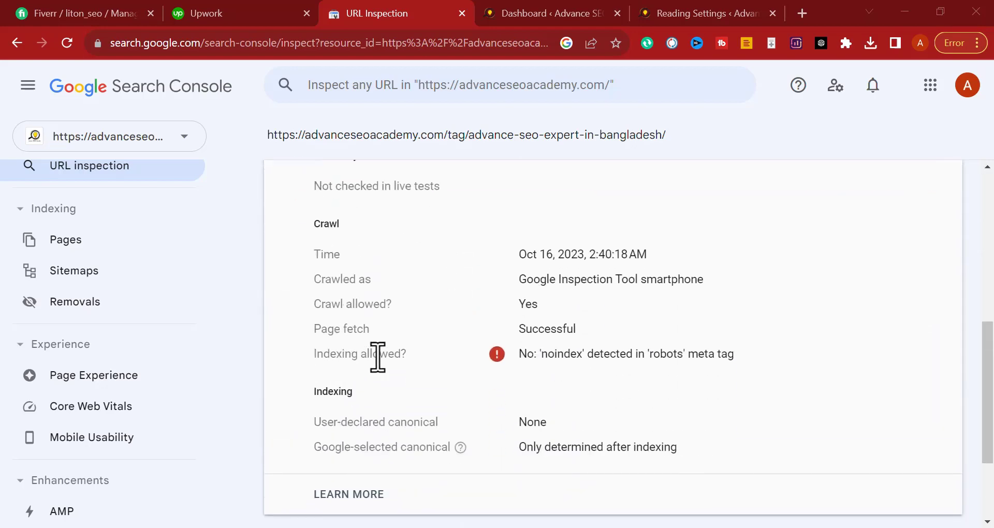
left_click_drag(564, 356, 687, 377)
left_click(679, 367)
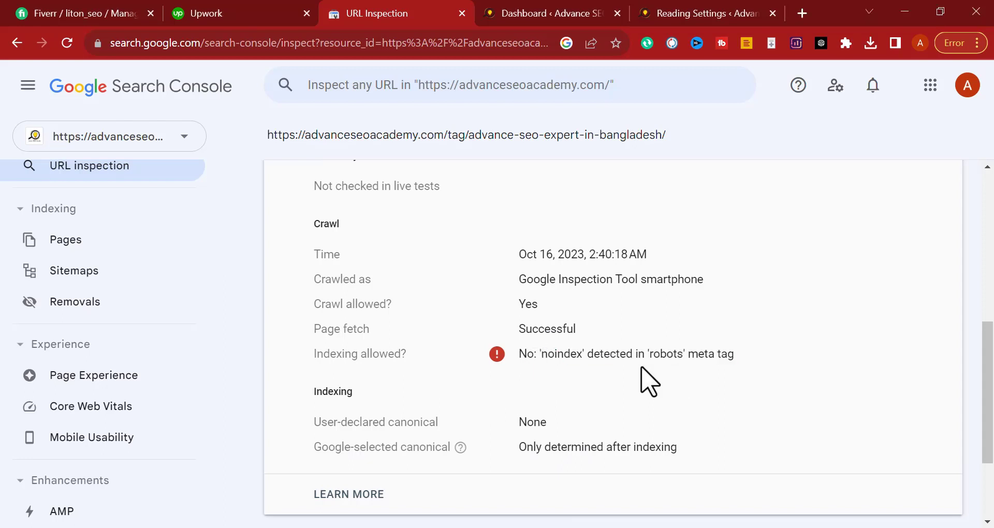
left_click_drag(548, 359, 828, 372)
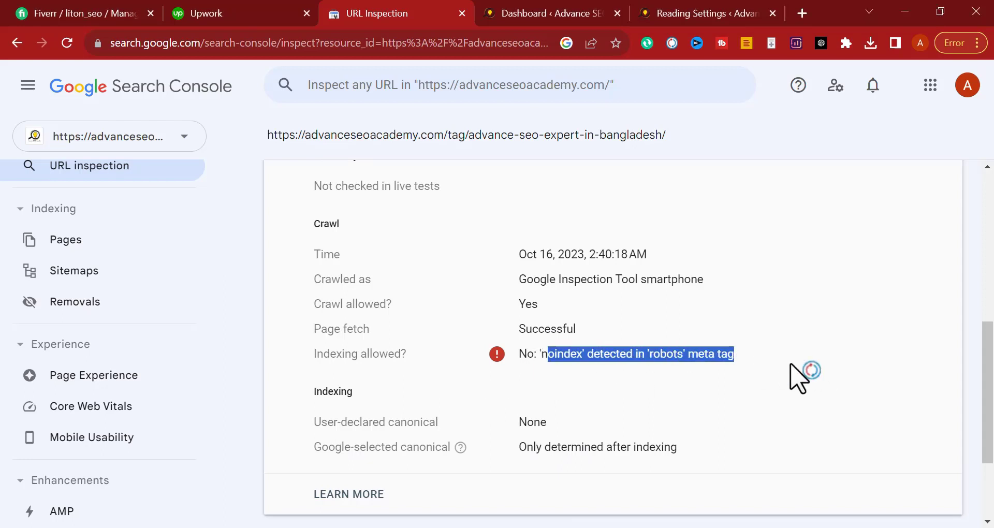
left_click(771, 377)
scroll(771, 368, "up", 3)
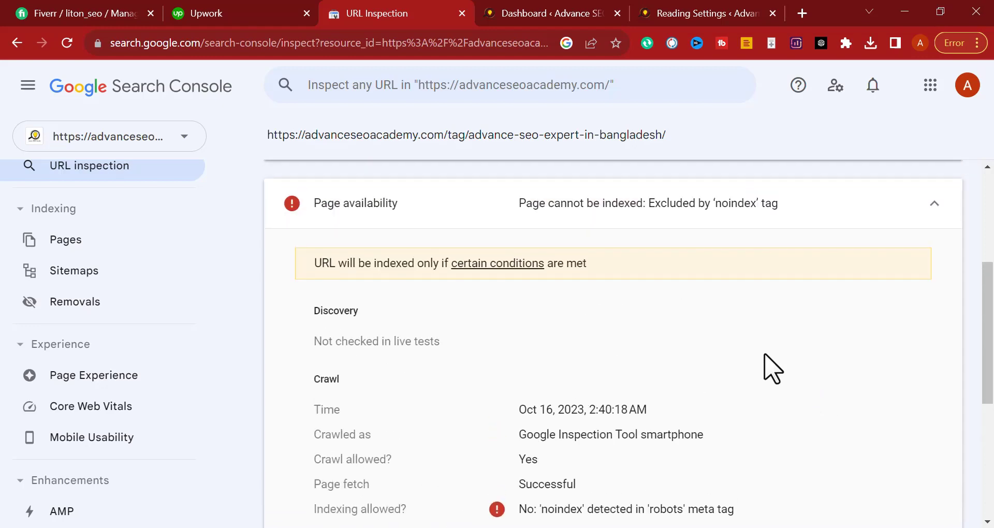
scroll(772, 368, "down", 5)
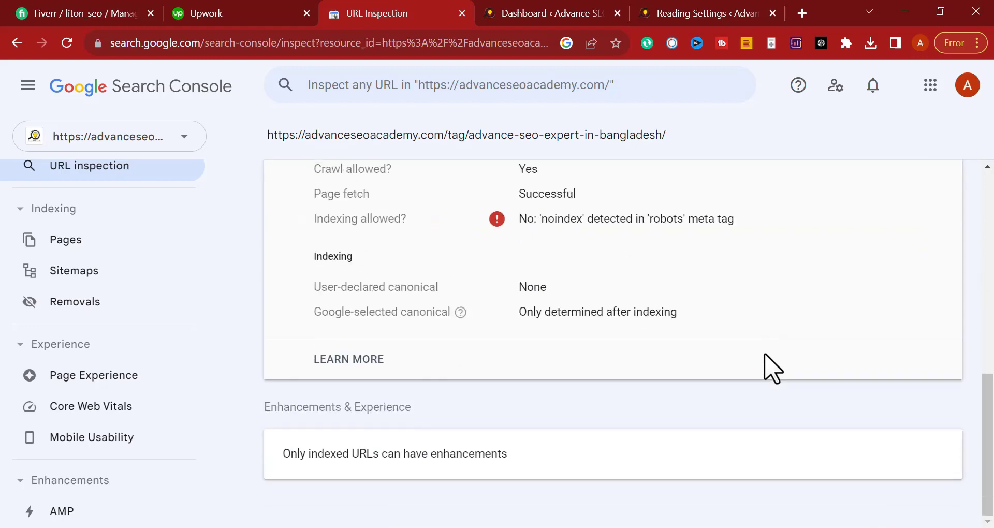
Step: Return to the Page indexing report in Search Console and open the example URLs for "Excluded by 'noindex' tag"
left_click_drag(538, 13, 386, 18)
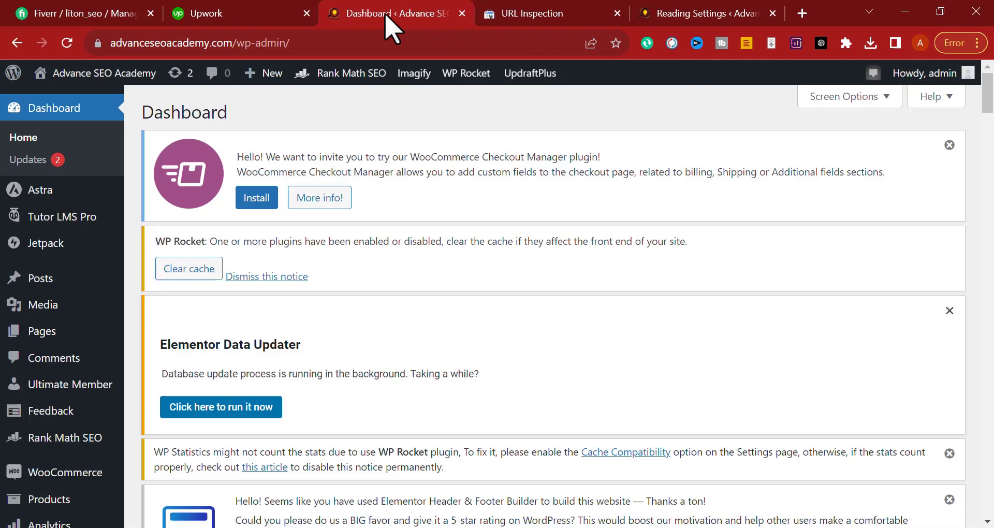
left_click(566, 18)
scroll(332, 310, "up", 5)
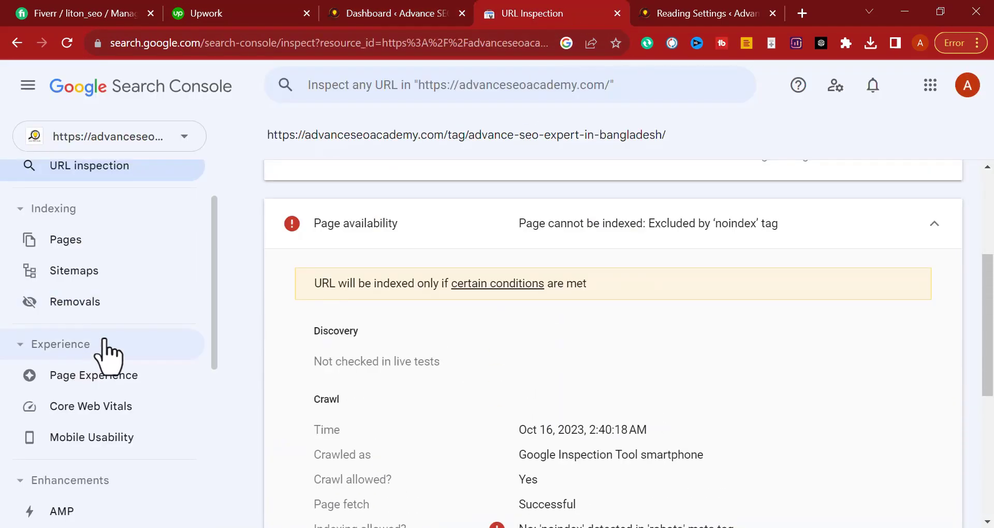
left_click(56, 252)
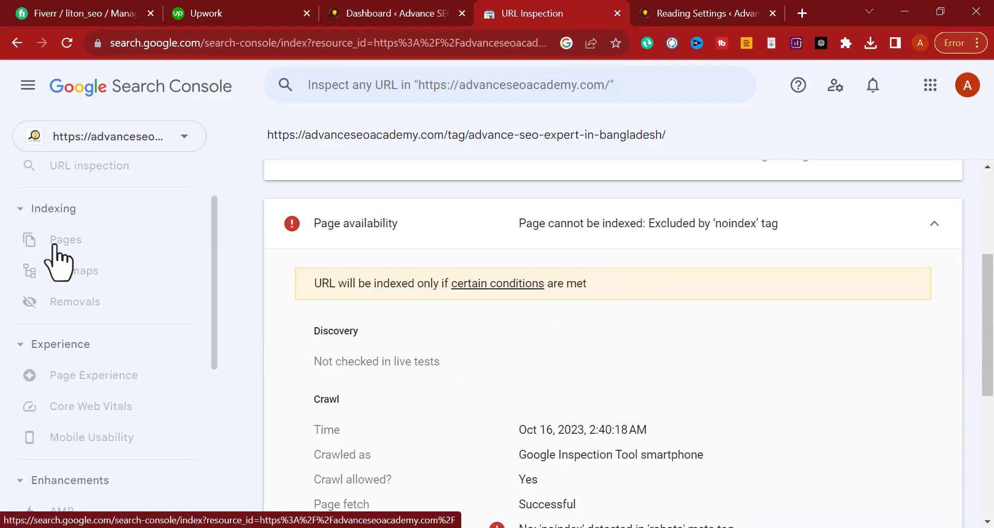
scroll(376, 408, "down", 5)
scroll(375, 407, "down", 2)
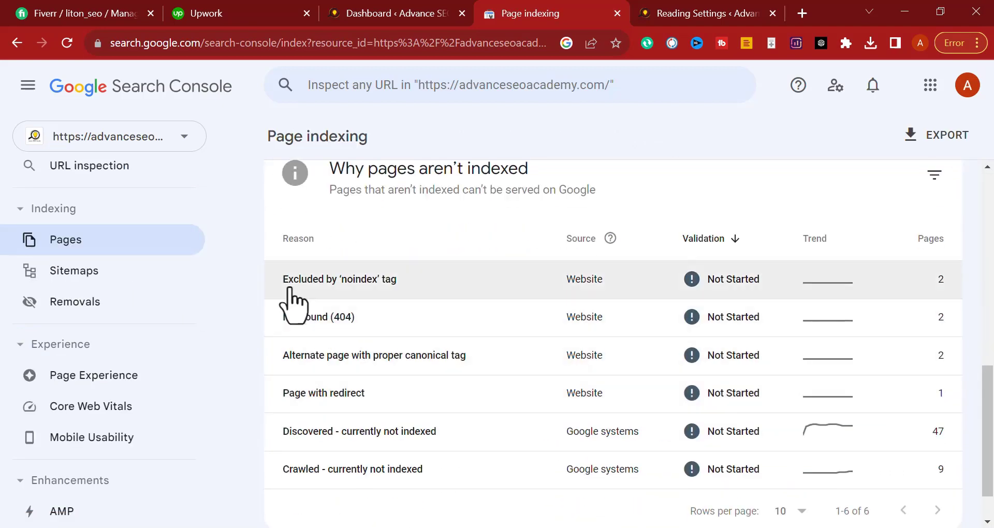
left_click(322, 279)
scroll(404, 395, "down", 7)
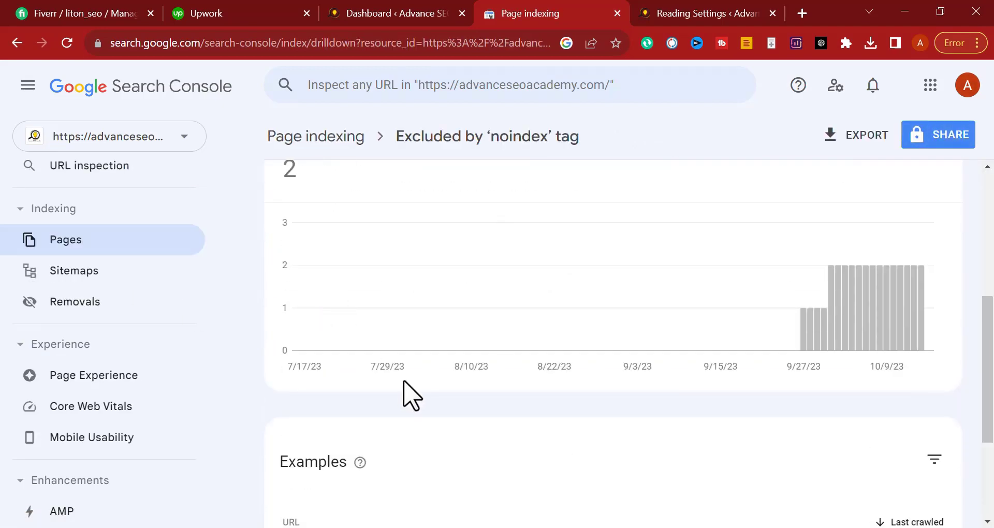
scroll(403, 383, "down", 1)
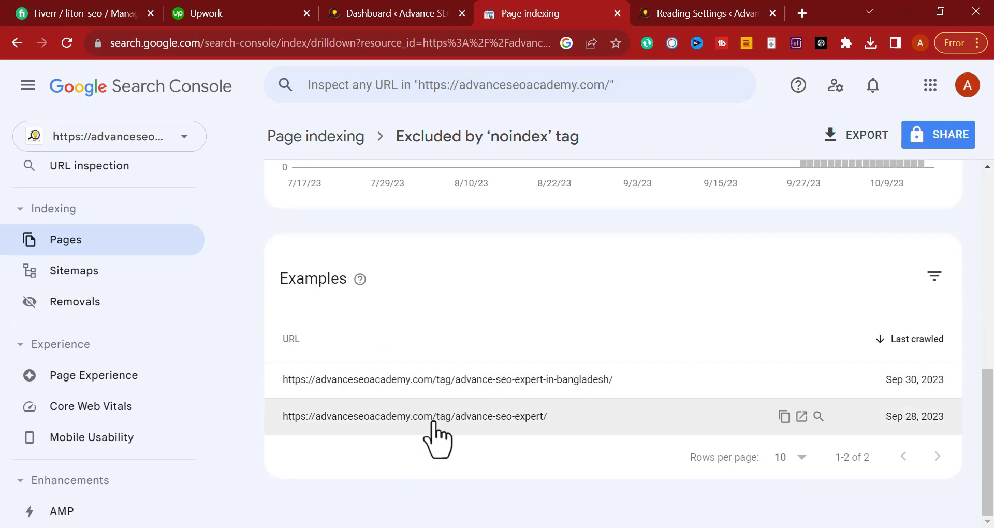
Step: Switch to the WordPress dashboard and open the list of post tags
left_click(382, 15)
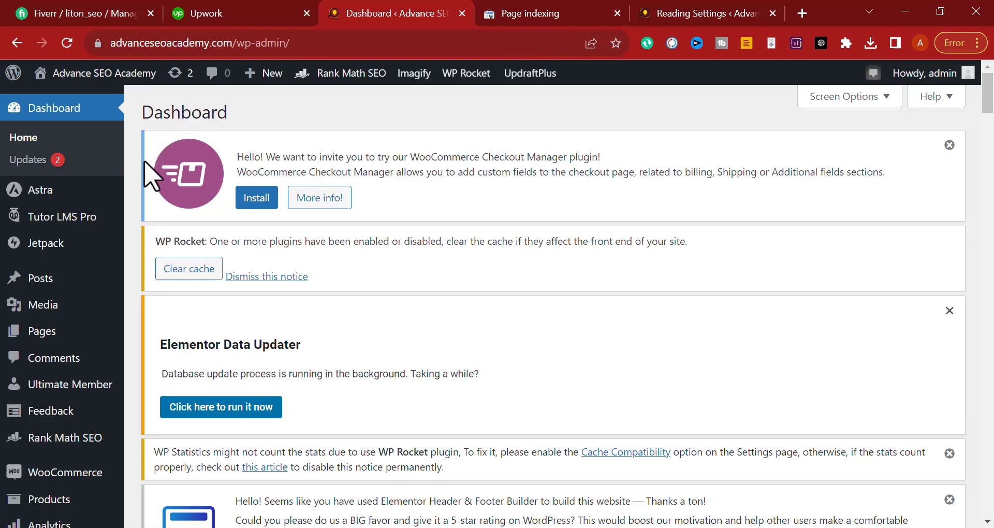
mouse_move(40, 284)
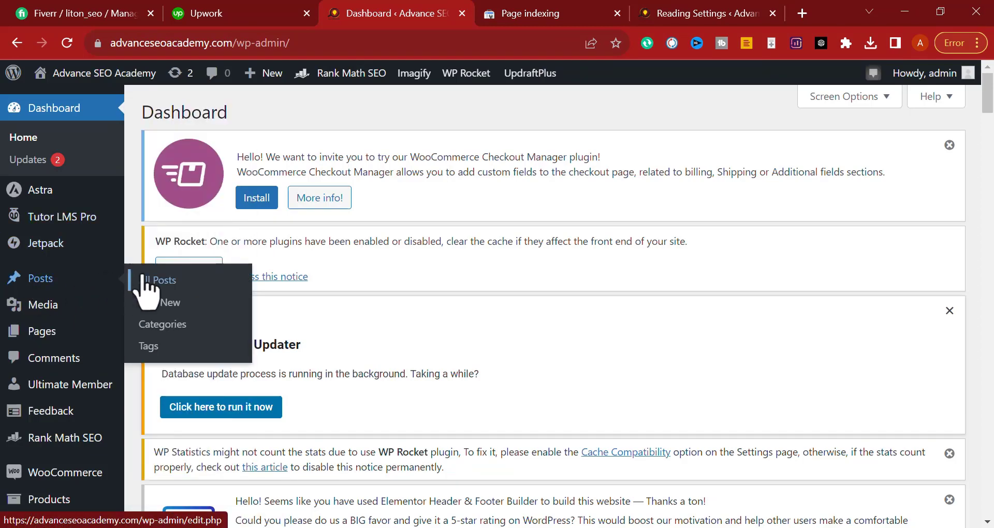
left_click(148, 346)
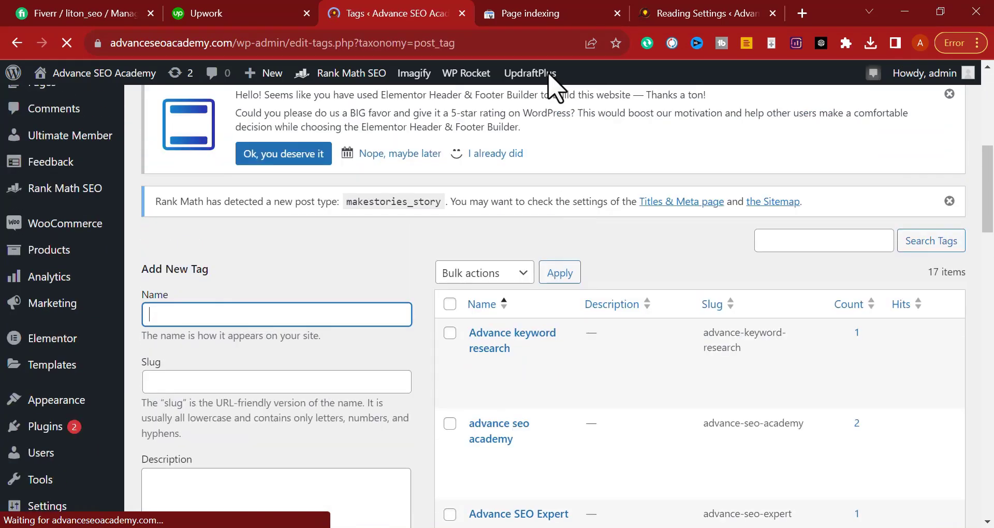
Step: Check the example URLs in Search Console and select the matching "Advance SEO Expert in Bangladesh" tag in the WordPress tag list
left_click(540, 12)
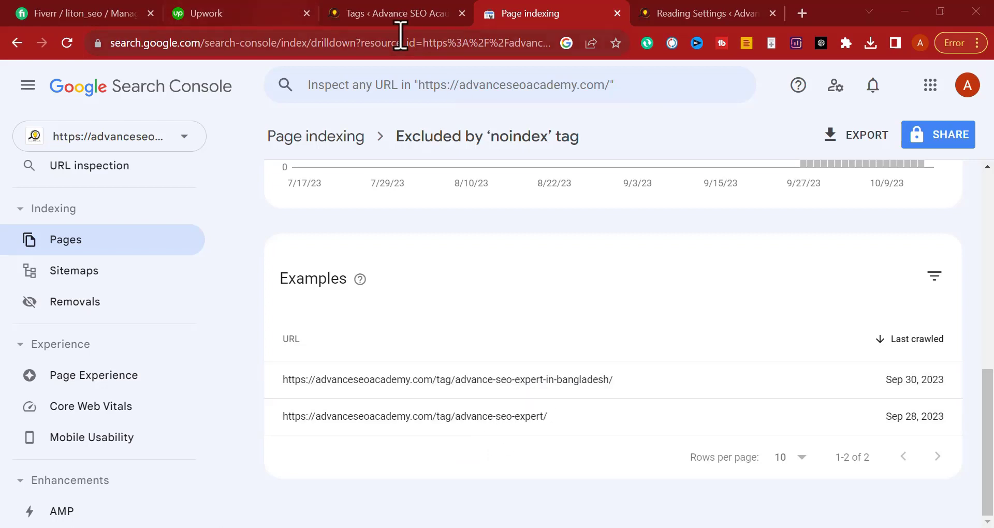
left_click(396, 21)
scroll(528, 326, "down", 3)
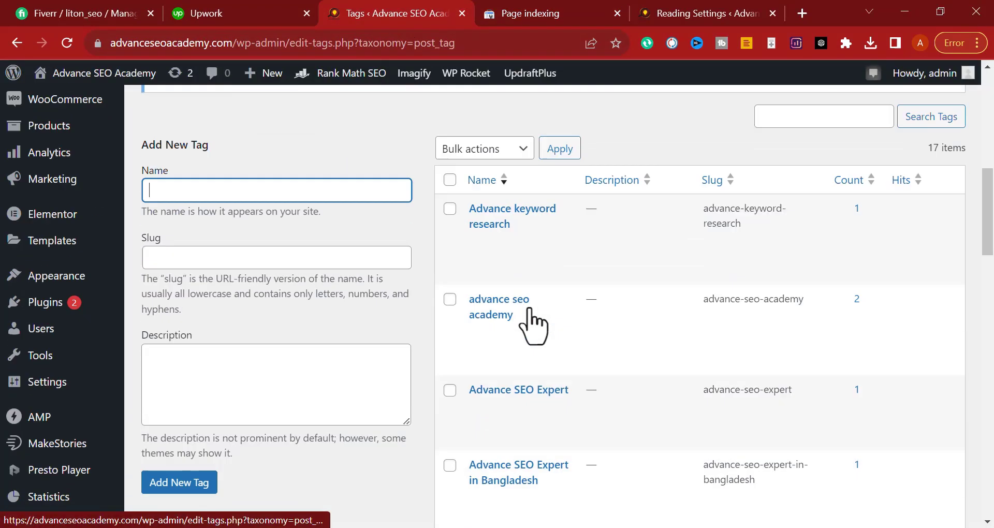
scroll(529, 319, "down", 3)
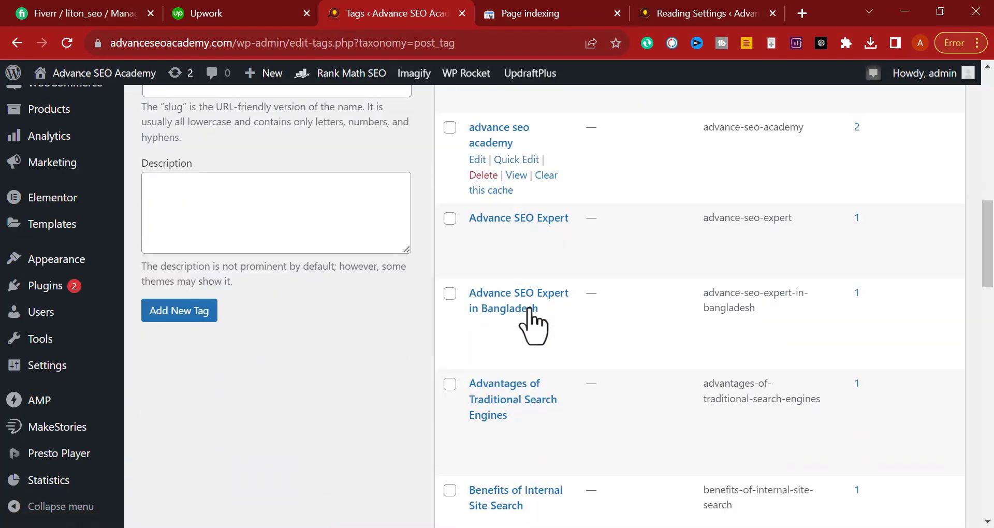
left_click(450, 293)
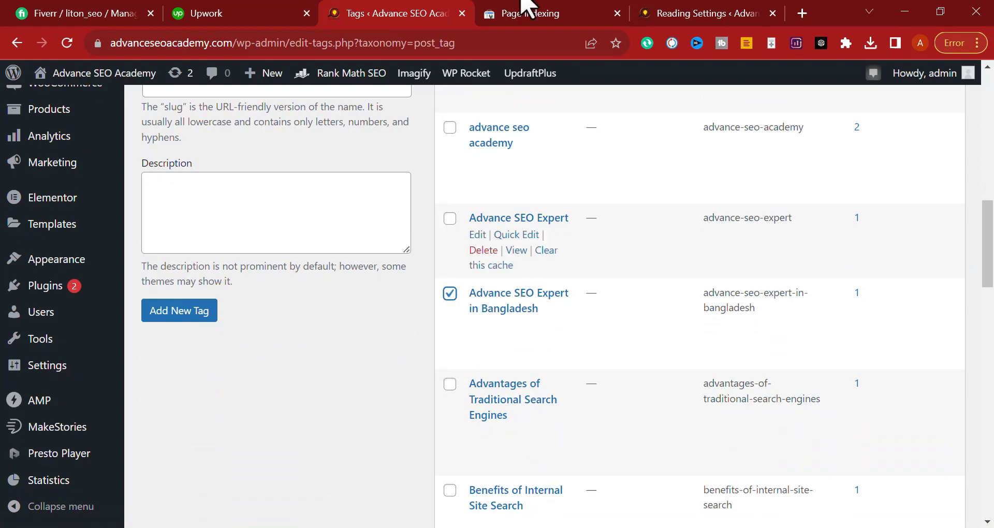
Step: Recheck the Search Console example URLs, then also select the "advance seo academy" tag in the WordPress tag list
left_click(526, 12)
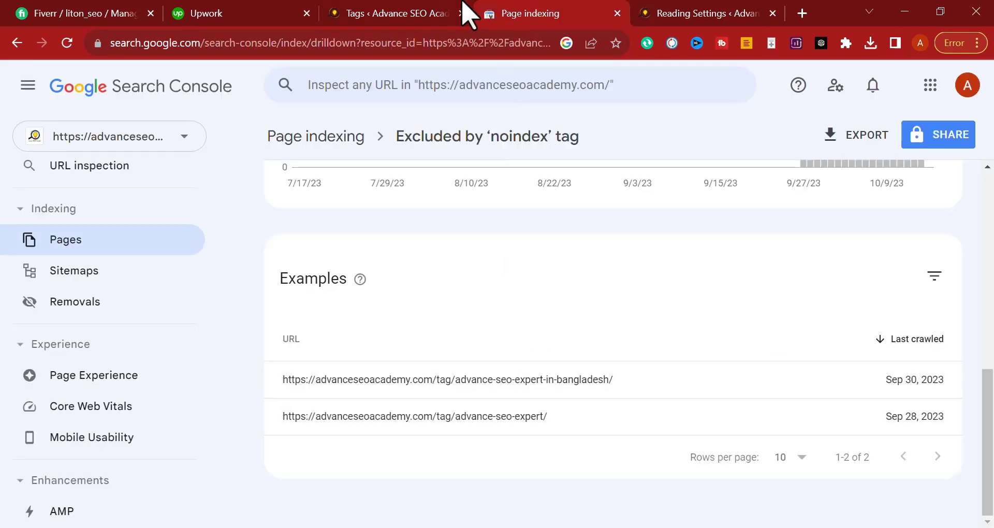
left_click(393, 15)
scroll(532, 328, "down", 3)
scroll(537, 318, "up", 6)
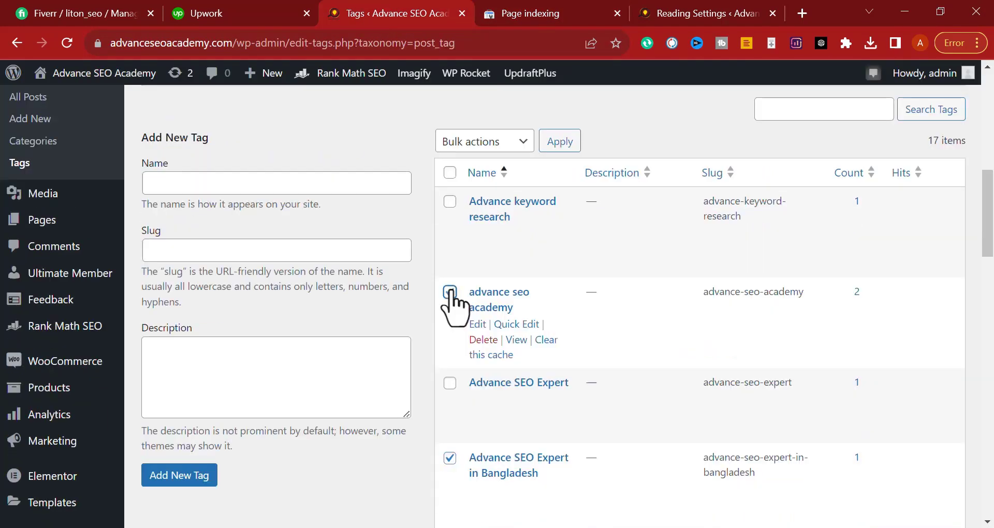
left_click(449, 293)
Step: Compare the selected WordPress tags with the noindex example URLs in Search Console
left_click(532, 12)
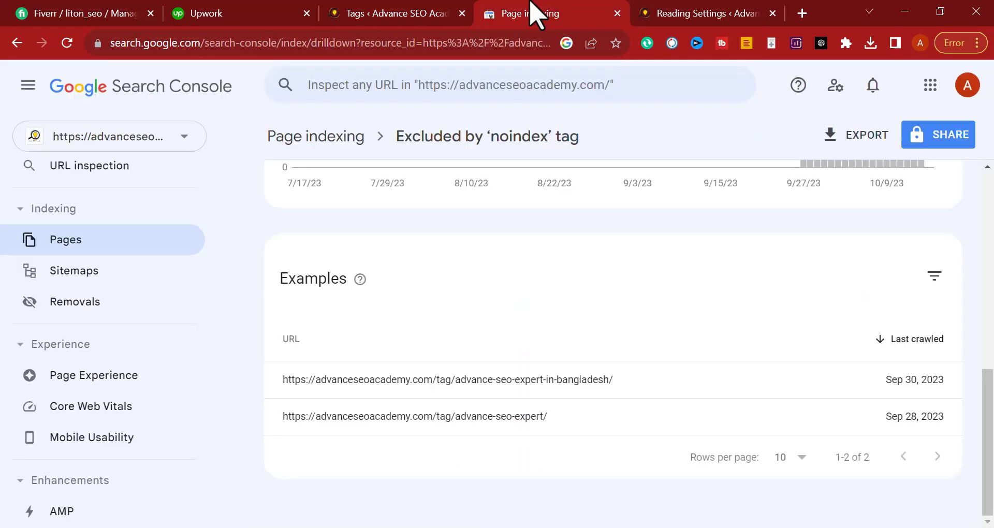
left_click(387, 13)
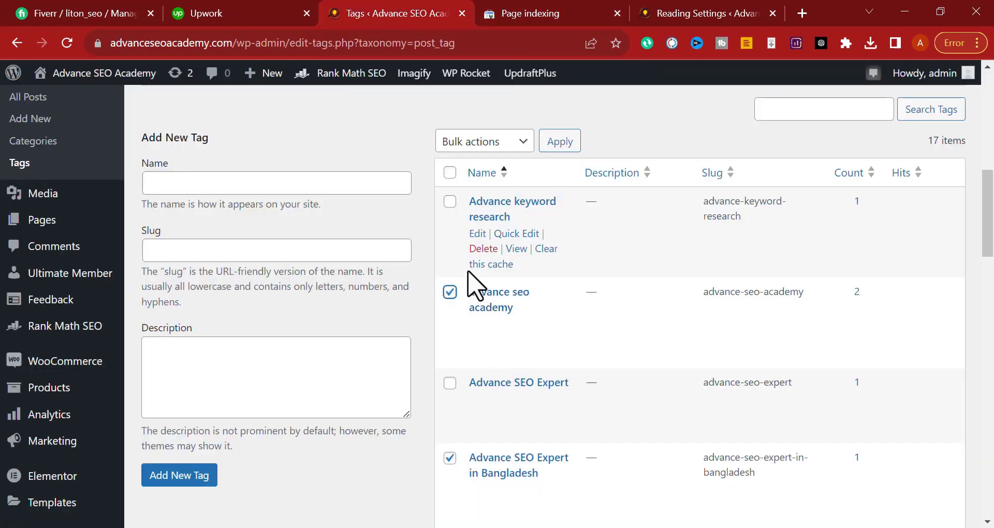
scroll(465, 269, "down", 1)
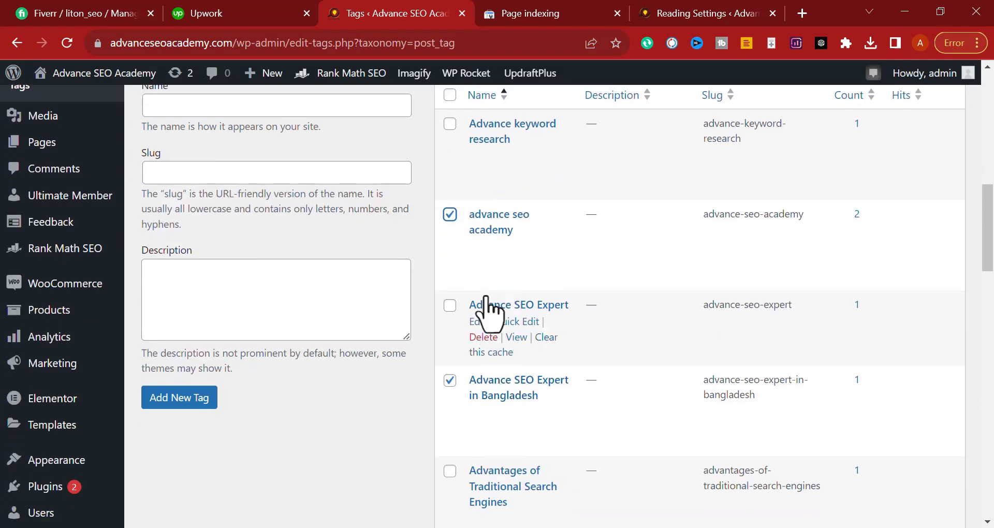
scroll(485, 273, "up", 1)
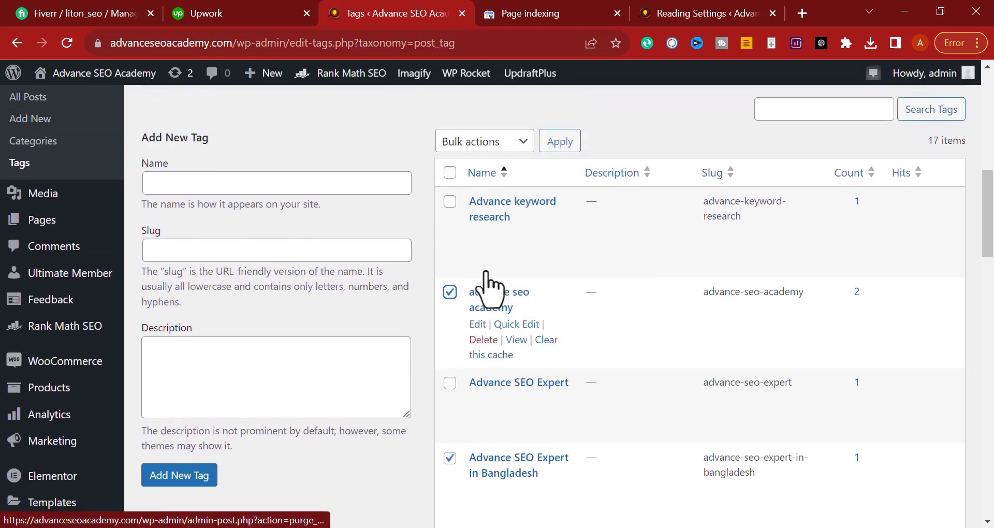
Step: Apply the Rank Math "Set to index" bulk action to the two selected tags and check the resulting notice
left_click(472, 142)
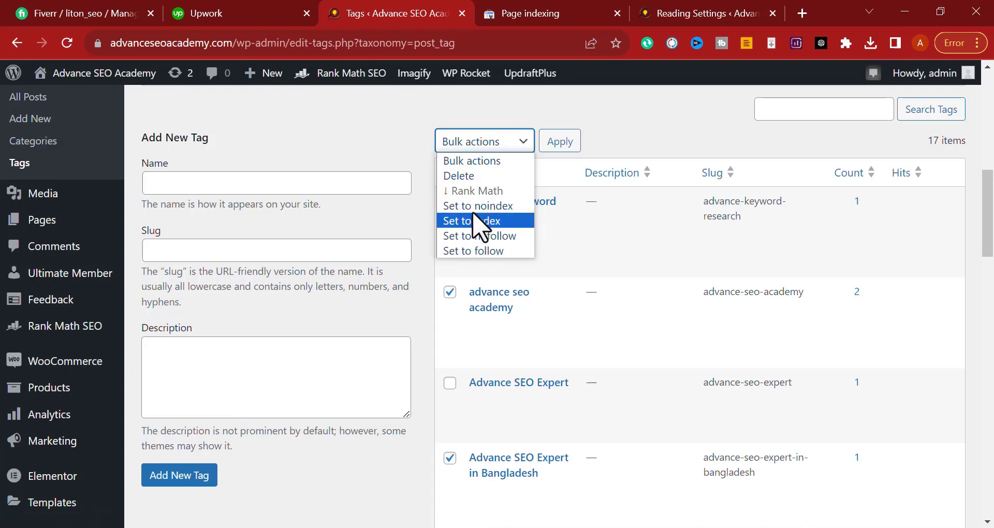
left_click(471, 146)
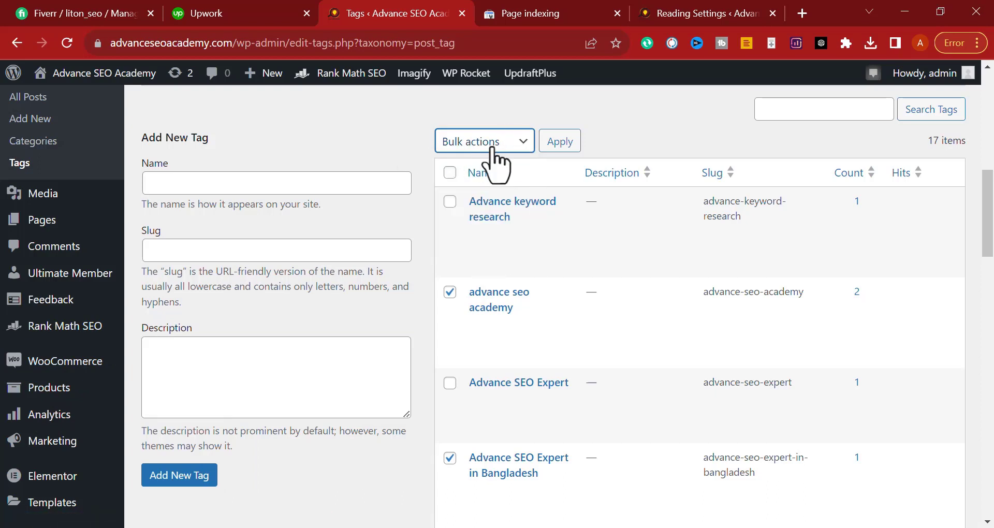
left_click(497, 143)
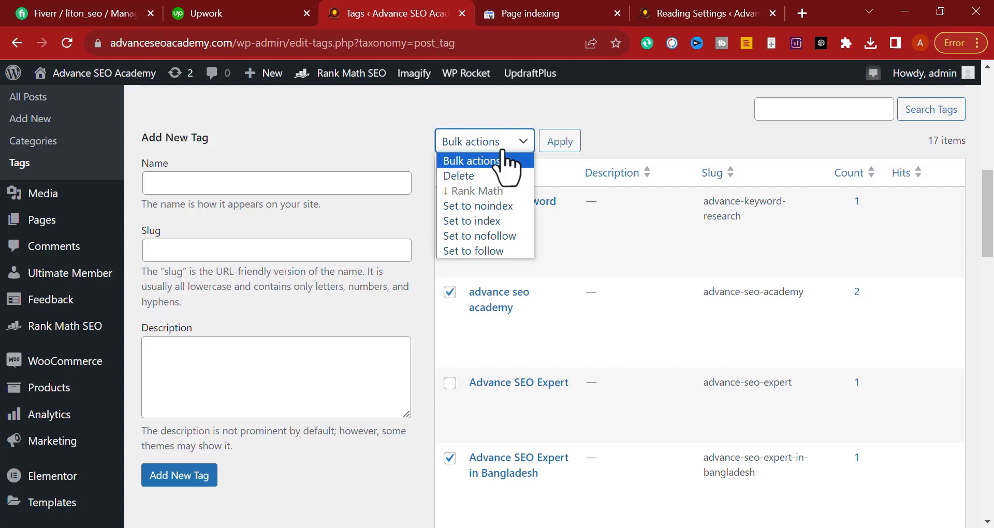
left_click(502, 221)
left_click(560, 145)
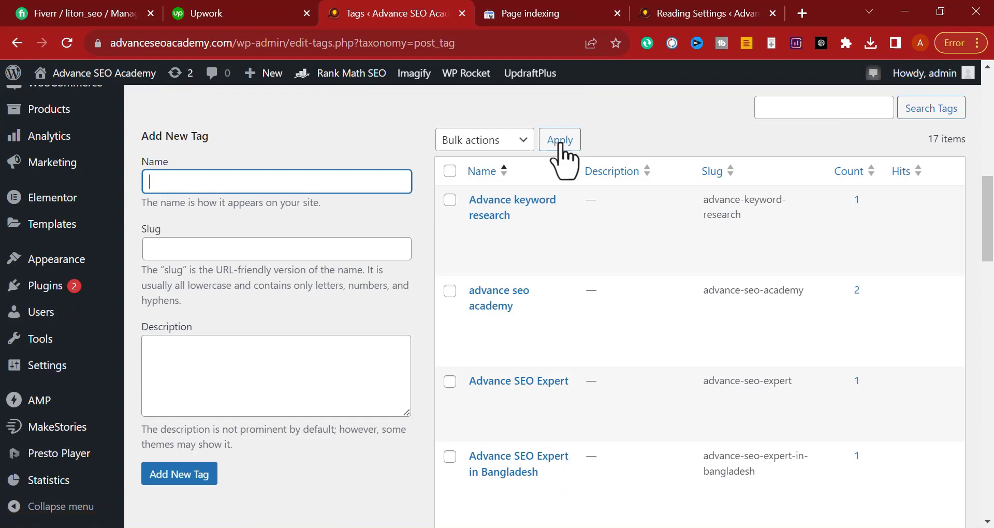
scroll(548, 150, "up", 3)
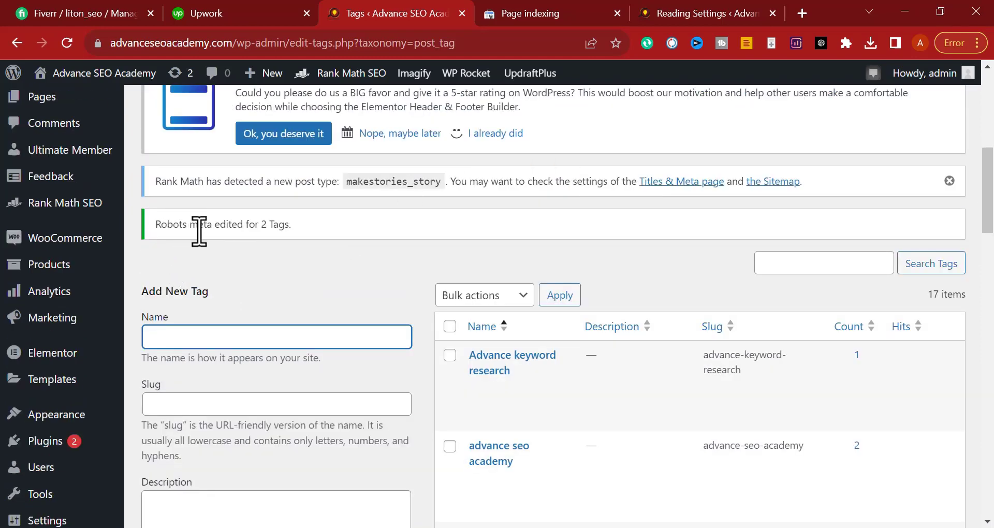
left_click_drag(292, 224, 164, 224)
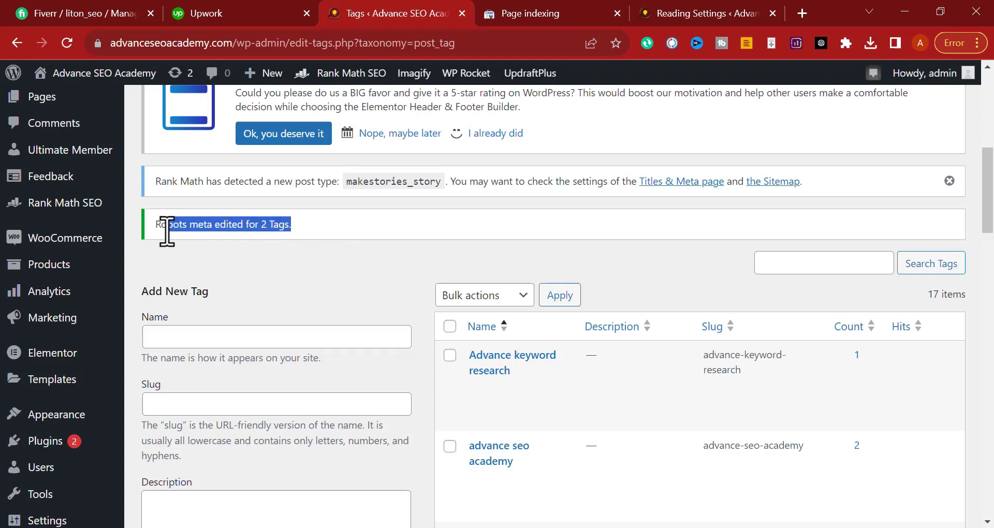
left_click(228, 267)
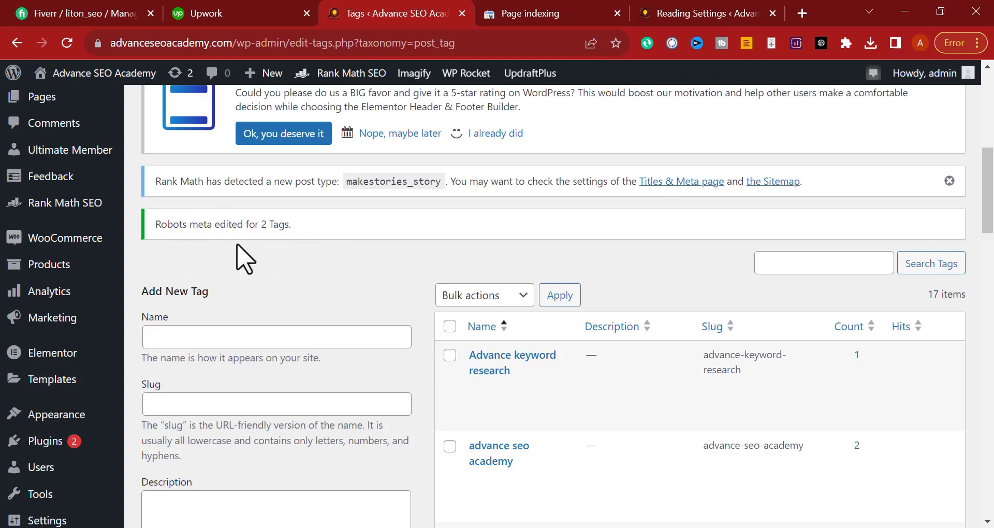
Step: Switch to Search Console, start fix validation for the "Excluded by 'noindex' tag" issue, and check the validation status
left_click(522, 14)
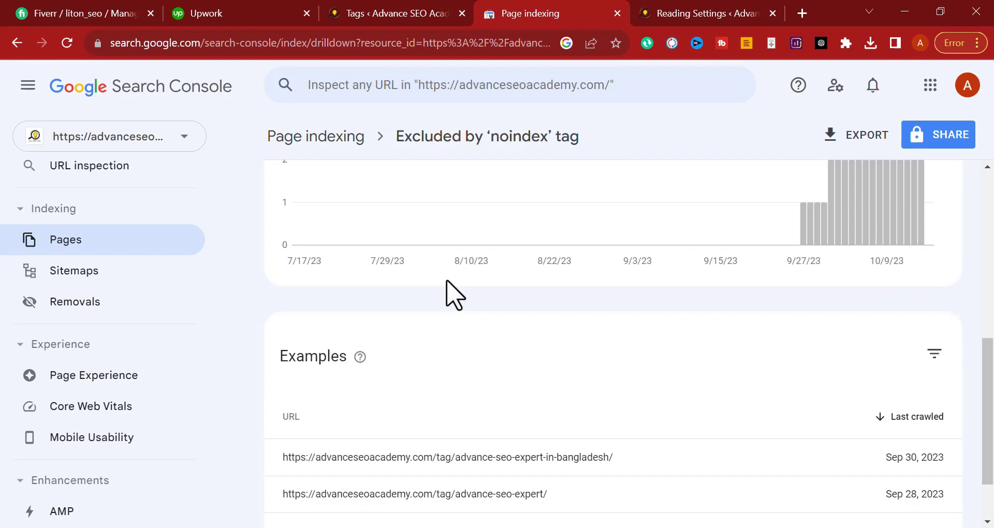
scroll(410, 304, "up", 8)
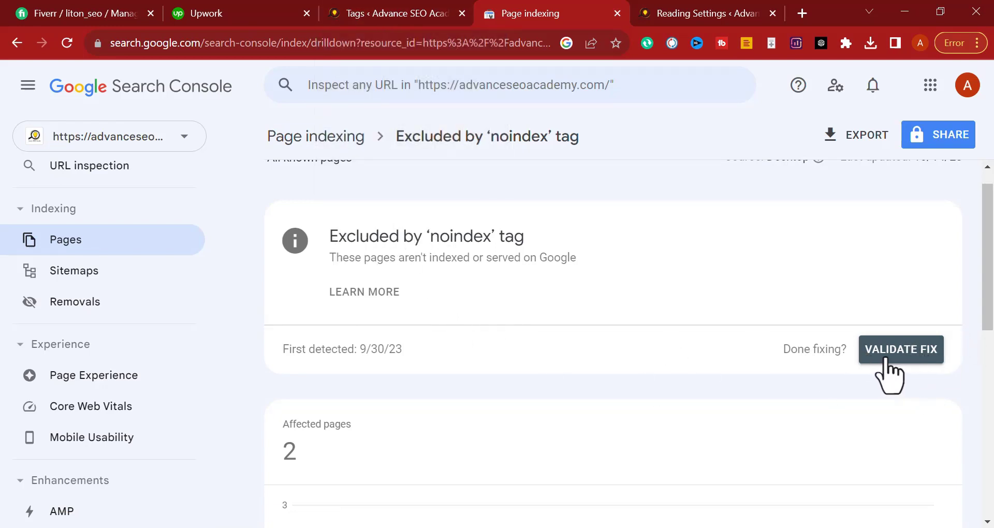
left_click(901, 349)
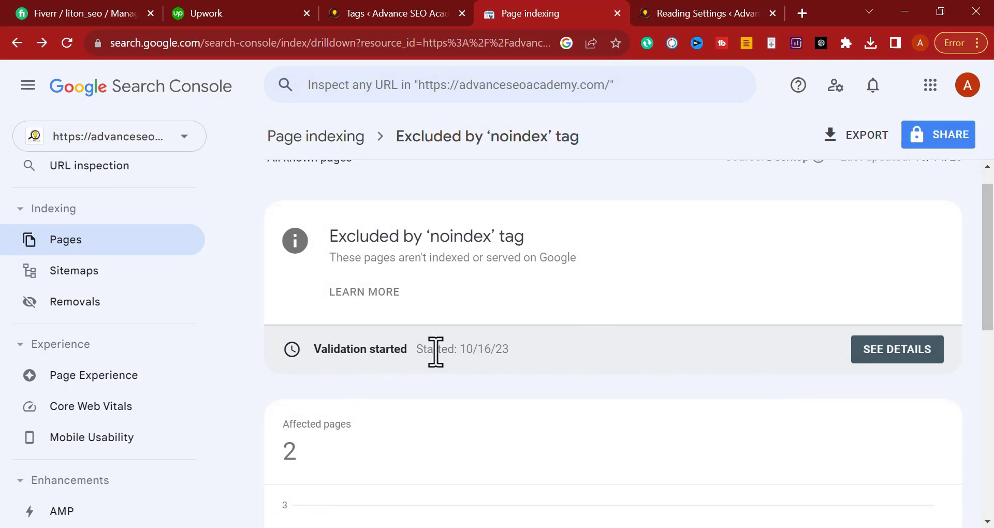
left_click_drag(431, 352, 533, 362)
left_click(595, 371)
scroll(594, 370, "down", 3)
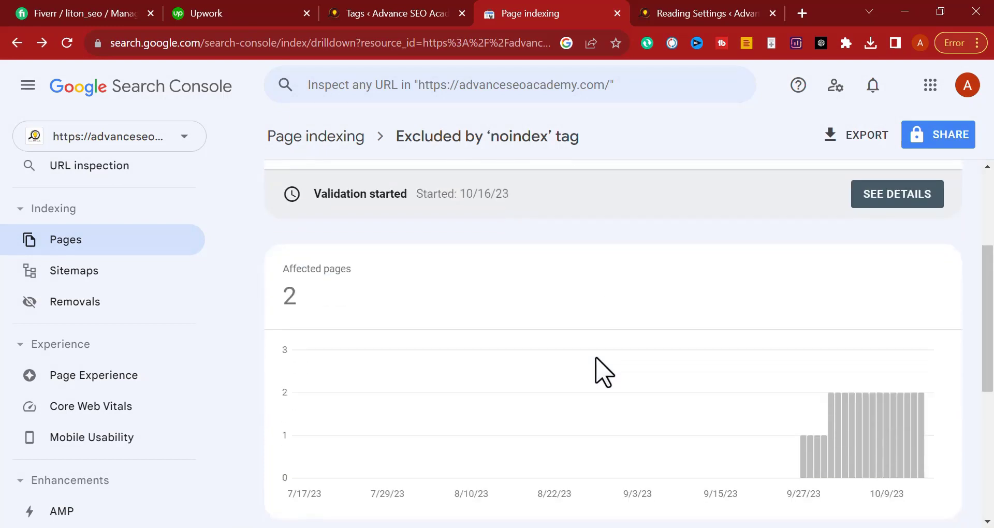
scroll(595, 358, "up", 2)
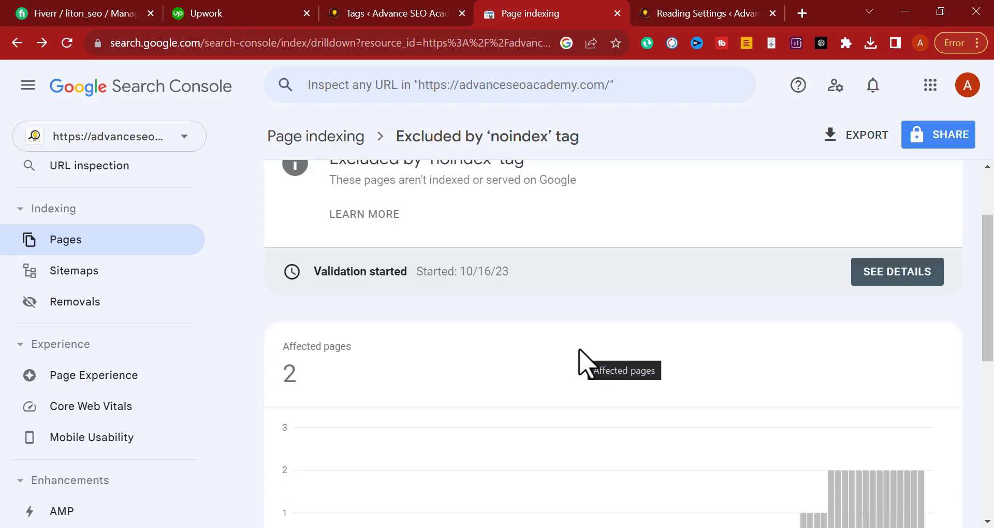